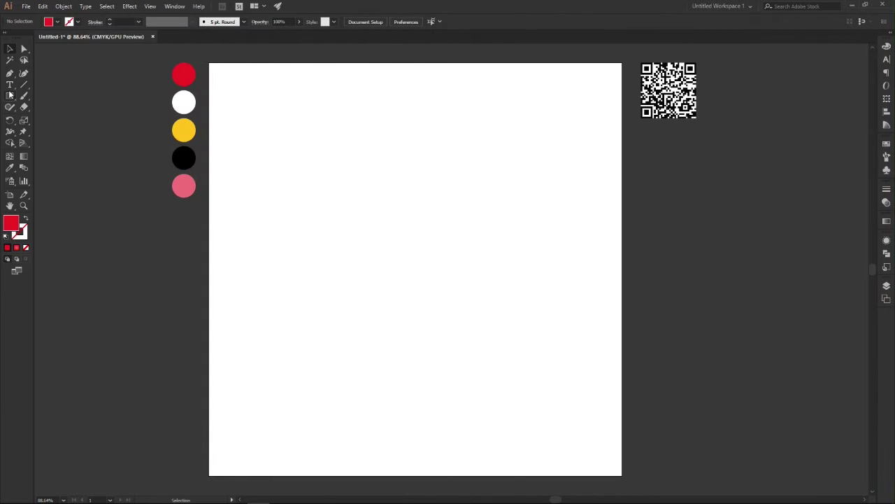
# Step: Draw a red rectangle spanning the full 1000 × 1000 px artboard
pyautogui.moveTo(209, 62); pyautogui.dragTo(622, 475)
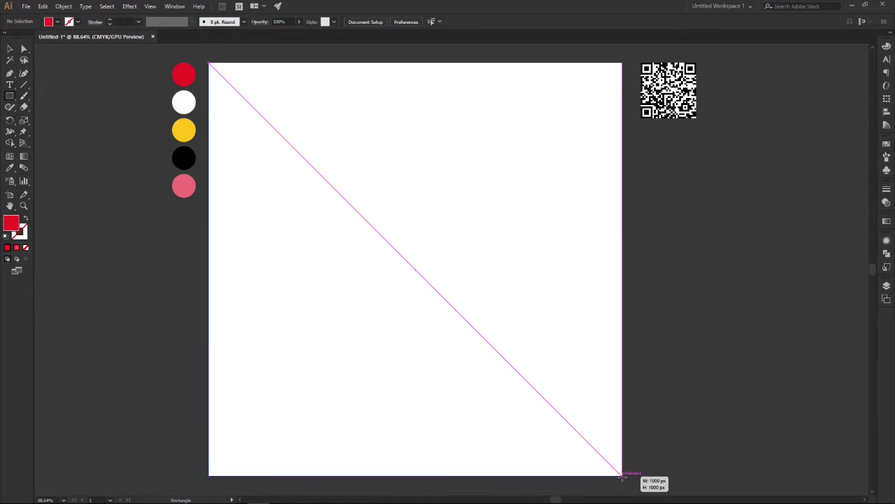
pyautogui.moveTo(622, 476); pyautogui.dragTo(622, 476)
pyautogui.click(10, 48)
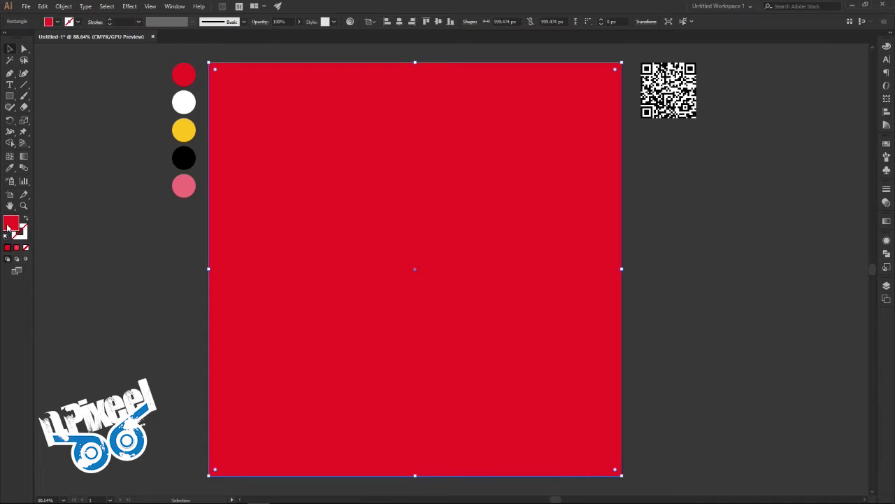
# Step: Copy the background rectangle's red hex code ed1c24 from the Color Picker
pyautogui.doubleClick(10, 223)
pyautogui.rightClick(213, 273)
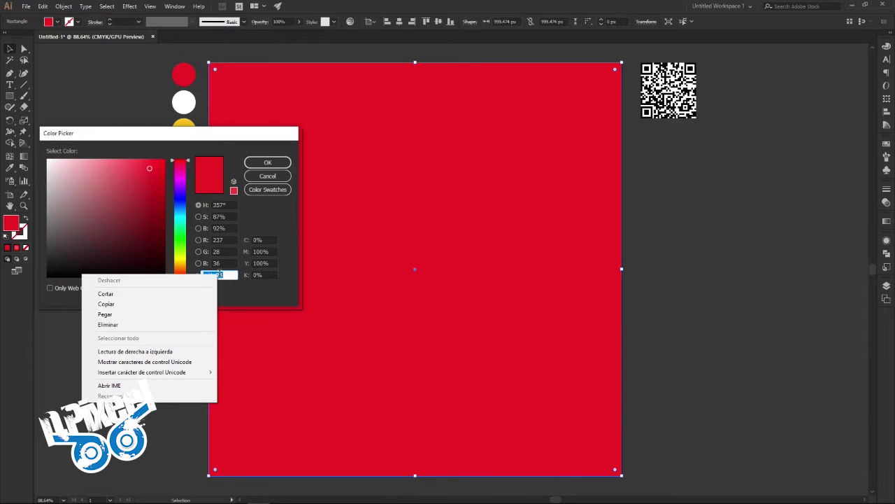
pyautogui.click(175, 302)
pyautogui.click(260, 165)
pyautogui.click(794, 235)
pyautogui.click(614, 232)
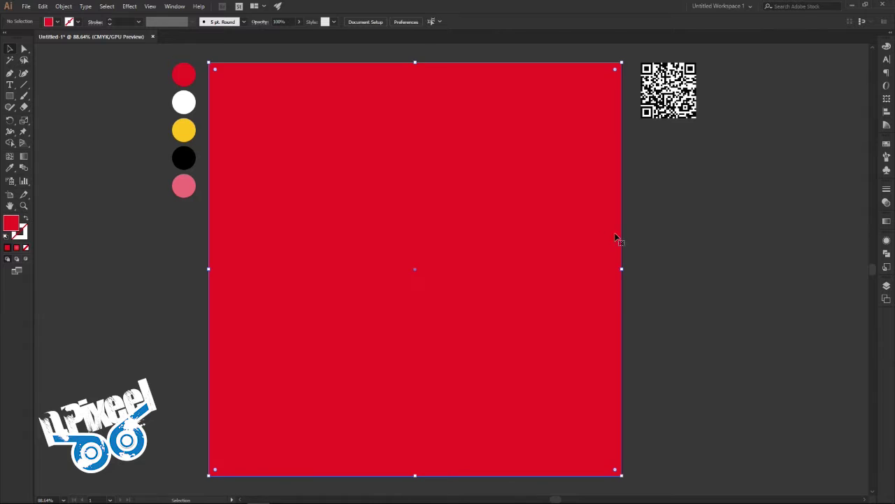
# Step: Apply the White, Black gradient preset and set its end stop to red ed1c24
pyautogui.click(886, 221)
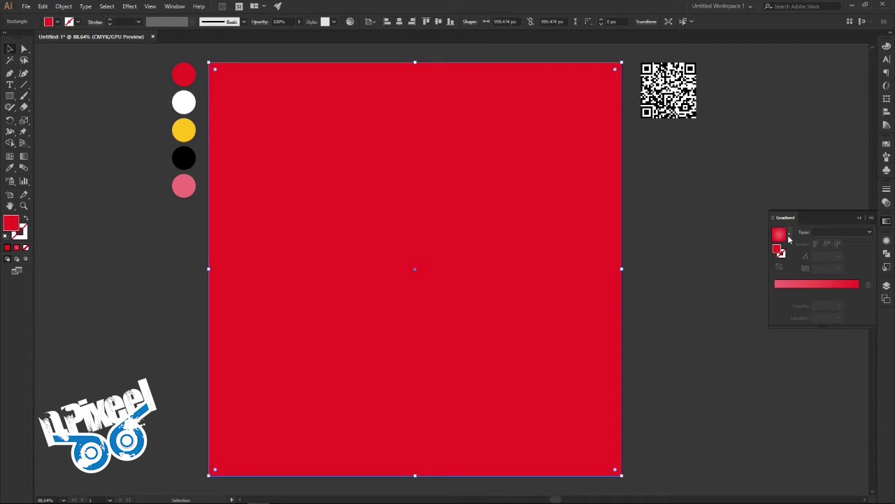
pyautogui.click(788, 235)
pyautogui.click(753, 254)
pyautogui.click(858, 291)
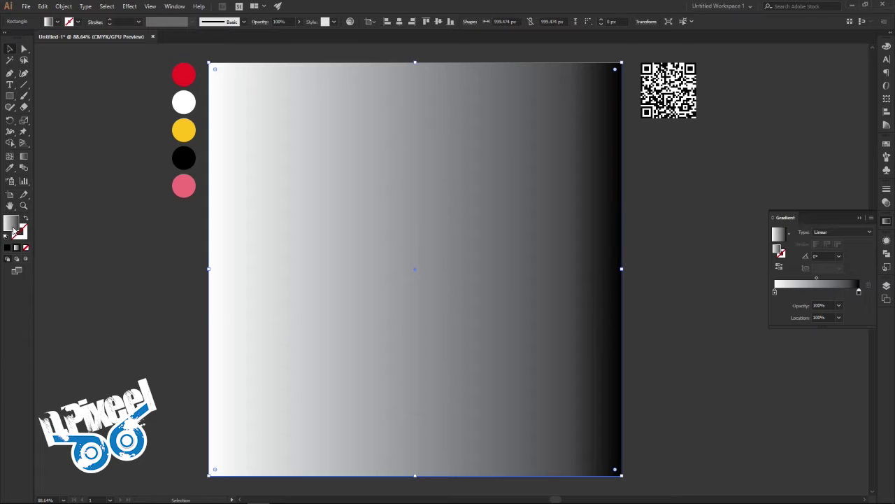
pyautogui.doubleClick(13, 230)
pyautogui.rightClick(221, 275)
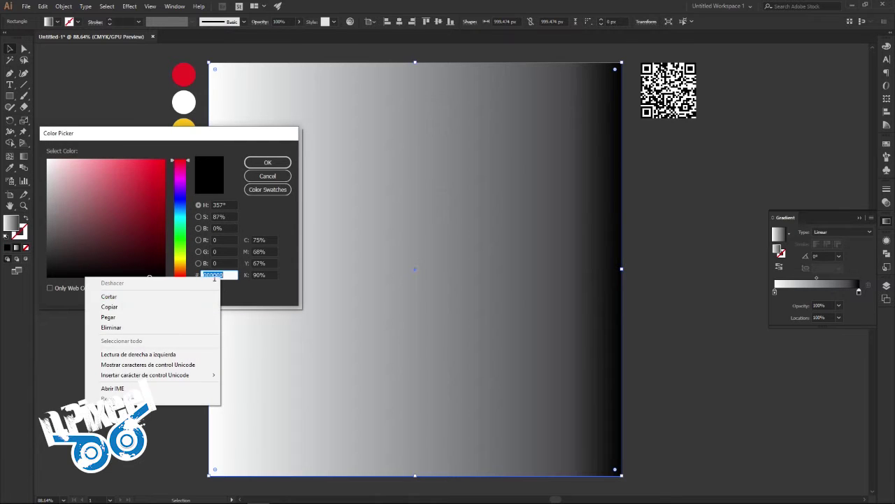
pyautogui.click(167, 314)
pyautogui.click(267, 162)
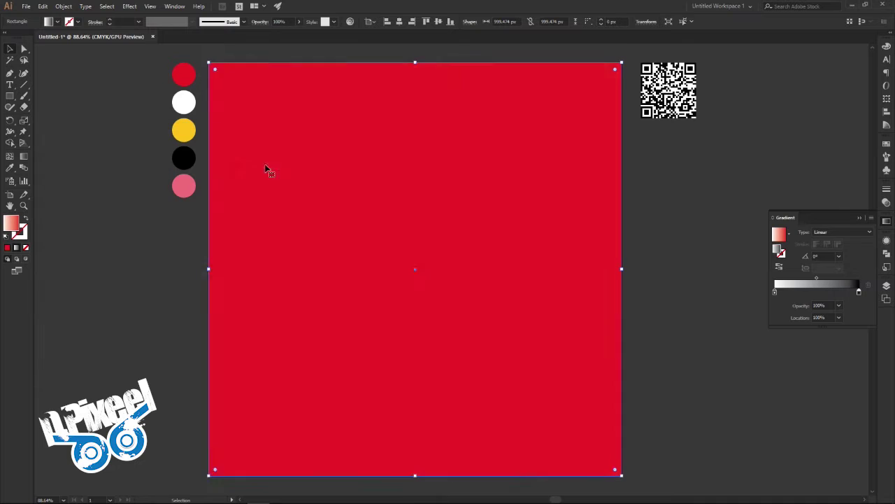
# Step: Copy the pink swatch circle's hex code f26f7b
pyautogui.click(168, 196)
pyautogui.click(196, 186)
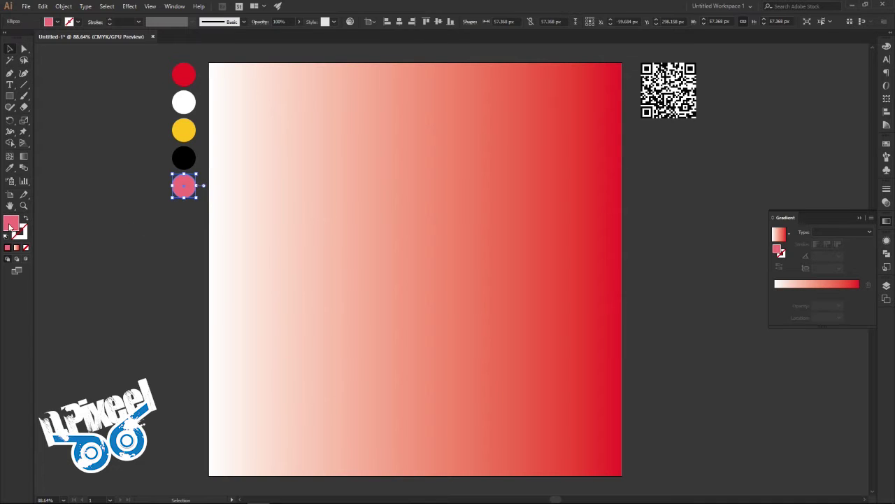
pyautogui.doubleClick(10, 226)
pyautogui.rightClick(217, 274)
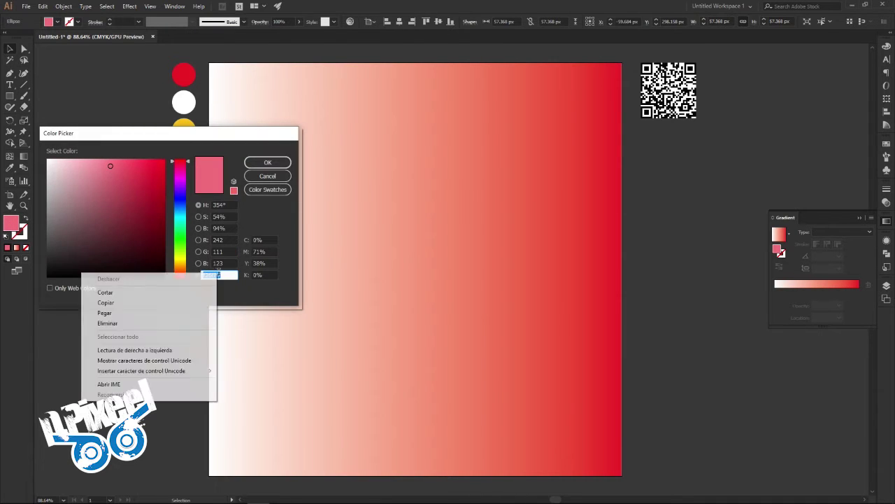
pyautogui.click(197, 302)
pyautogui.click(267, 175)
# Step: Set the gradient's start stop to pink f26f7b
pyautogui.click(410, 270)
pyautogui.click(775, 292)
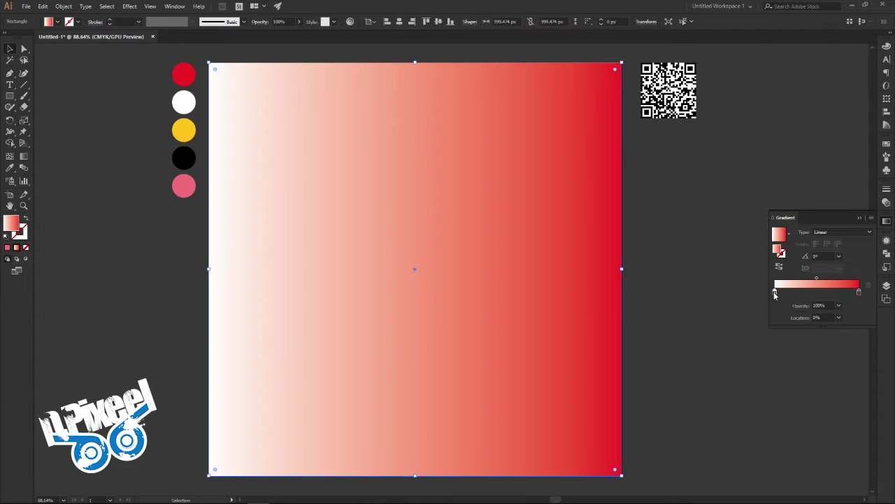
pyautogui.doubleClick(11, 225)
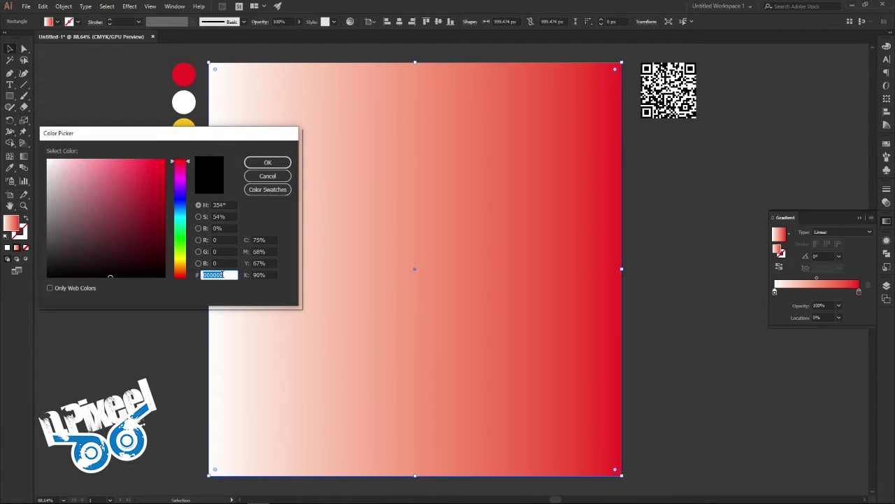
pyautogui.rightClick(222, 275)
pyautogui.click(194, 313)
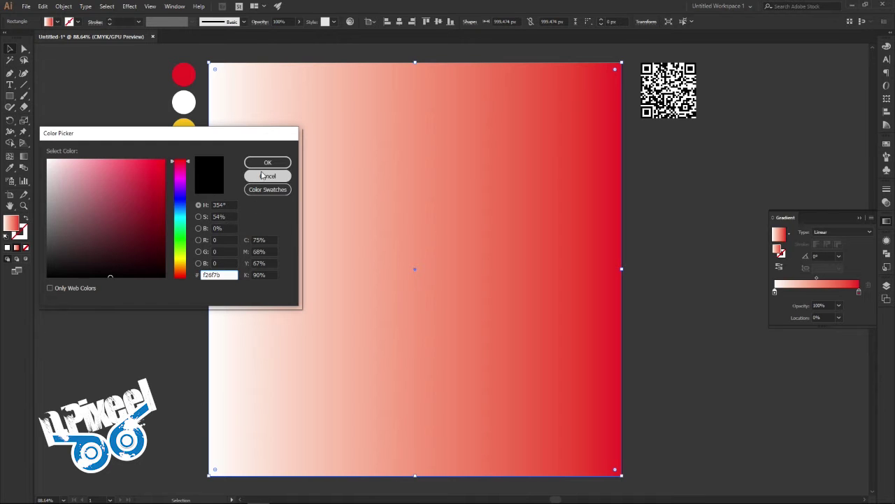
pyautogui.click(200, 208)
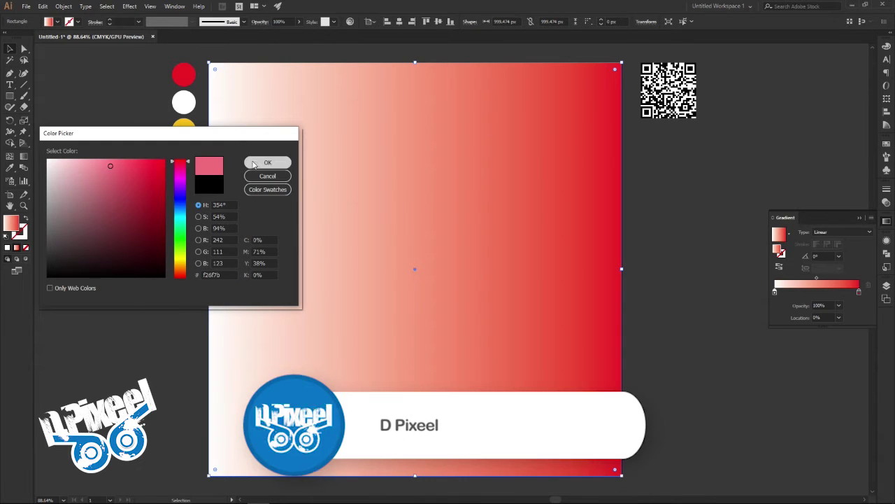
pyautogui.click(256, 161)
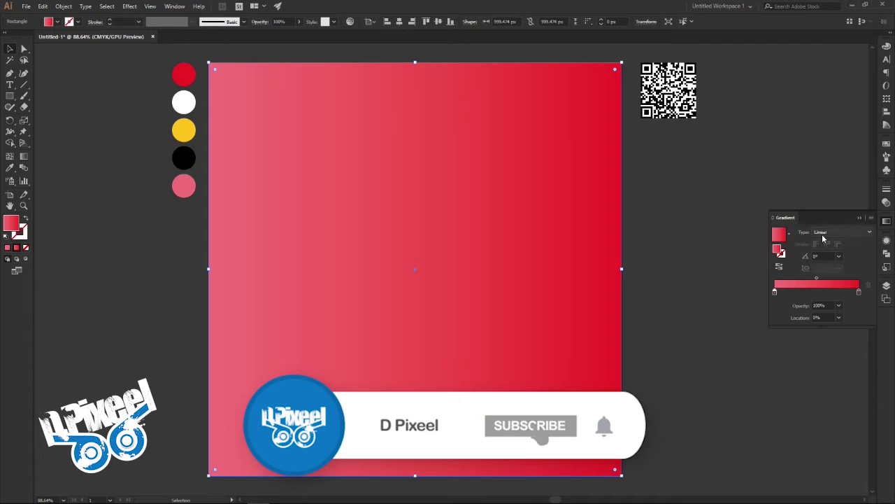
# Step: Switch the background gradient type to Radial and reselect the background rectangle
pyautogui.click(694, 347)
pyautogui.scroll(2, 663, 319)
pyautogui.scroll(3, 746, 294)
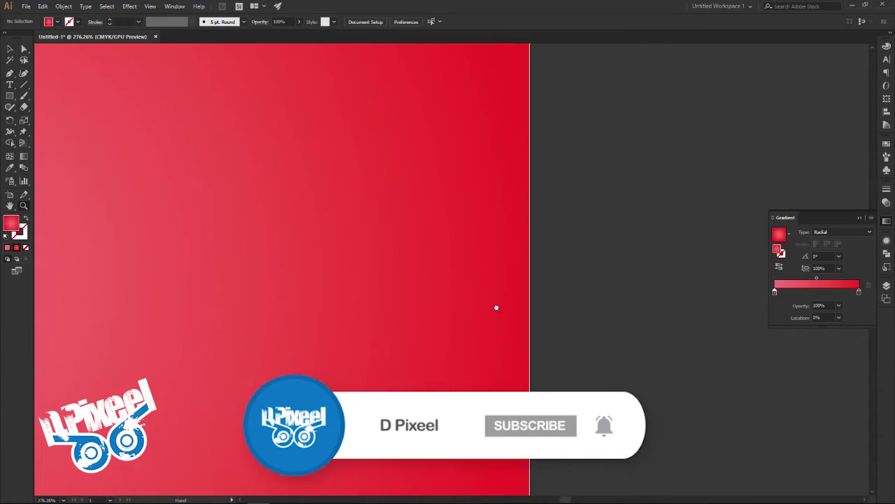
pyautogui.scroll(3, 496, 306)
pyautogui.scroll(5, 679, 300)
pyautogui.moveTo(482, 300); pyautogui.dragTo(179, 273)
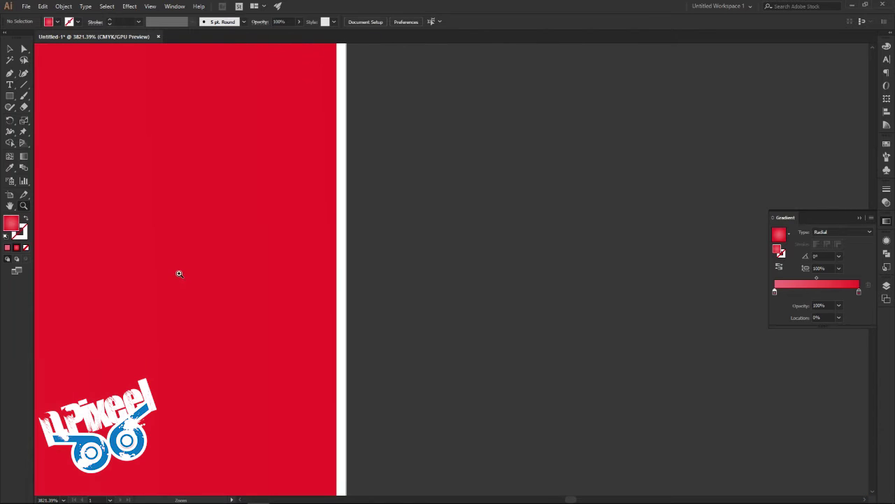
pyautogui.click(9, 48)
pyautogui.click(329, 268)
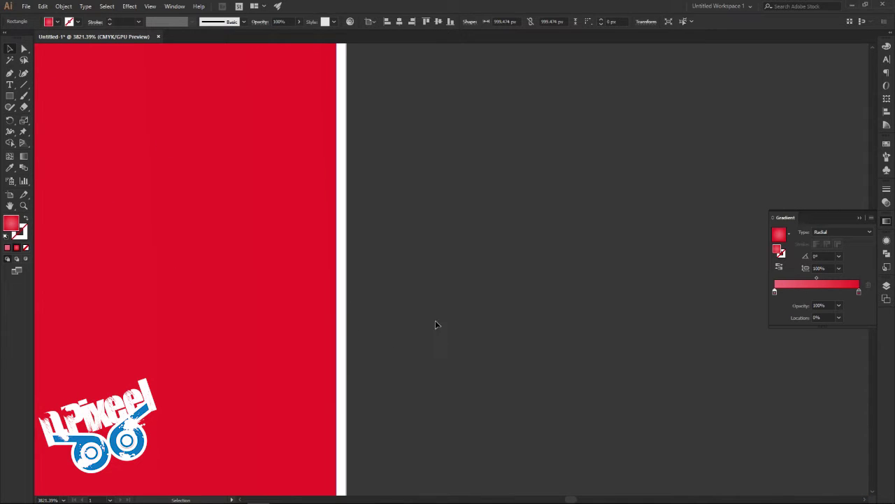
# Step: Extend the rectangle's right edge to the artboard boundary, closing the white gap
pyautogui.press('z')
pyautogui.moveTo(435, 324); pyautogui.dragTo(408, 306)
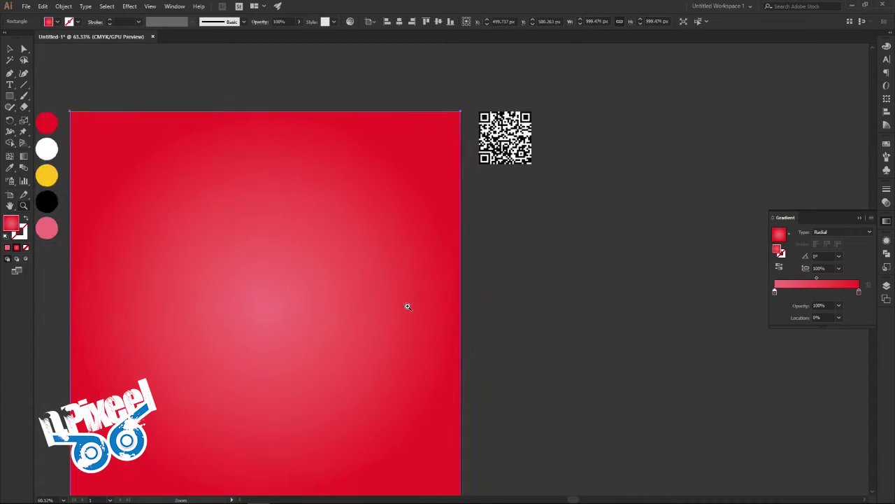
pyautogui.moveTo(485, 320); pyautogui.dragTo(667, 337)
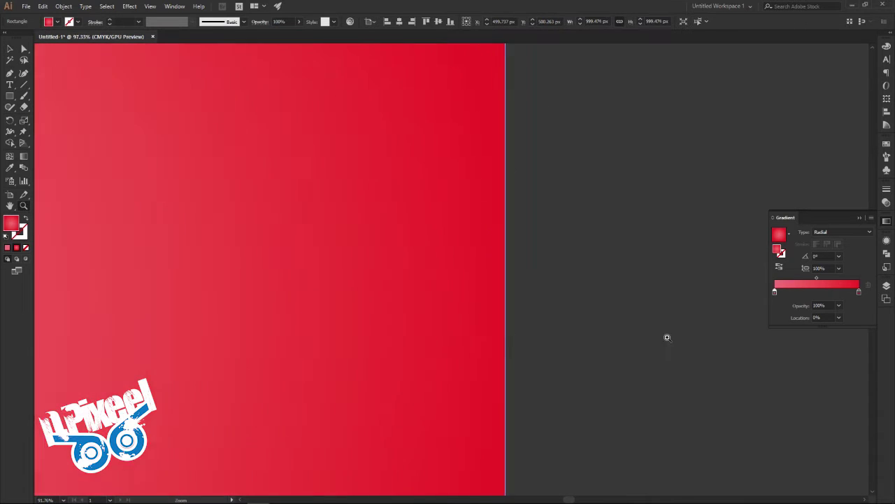
pyautogui.click(667, 337)
pyautogui.click(329, 311)
pyautogui.press('v')
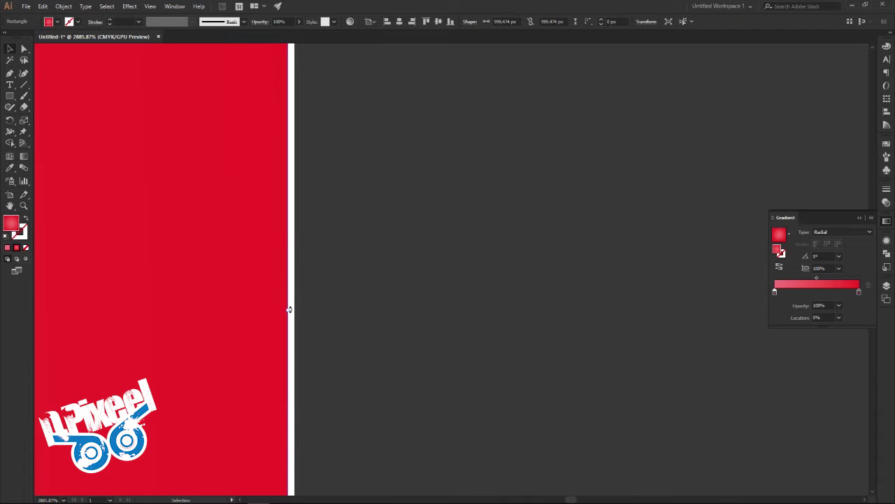
pyautogui.moveTo(289, 311); pyautogui.dragTo(299, 310)
pyautogui.click(533, 324)
pyautogui.press('z')
pyautogui.moveTo(533, 324)
pyautogui.mouseDown()
pyautogui.moveTo(67, 303)
pyautogui.moveTo(410, 315)
pyautogui.moveTo(488, 328)
pyautogui.moveTo(442, 317)
pyautogui.mouseUp()
pyautogui.scroll(2, 441, 316)
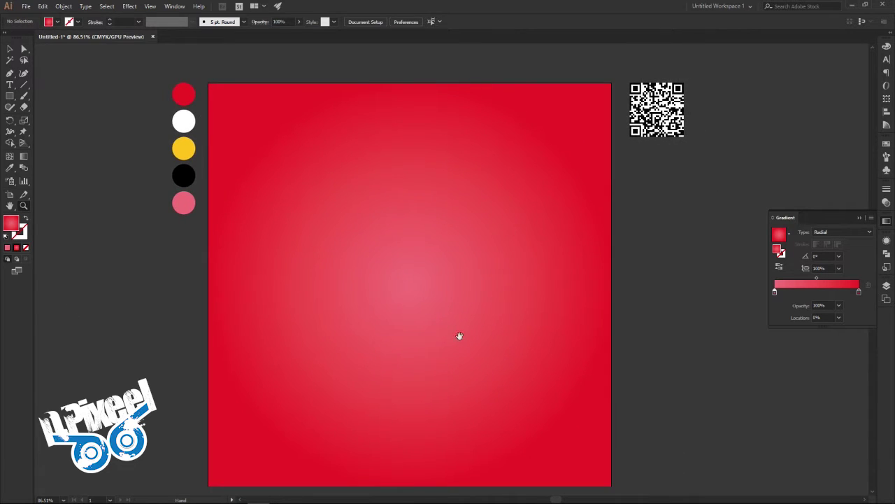
pyautogui.click(8, 50)
pyautogui.click(664, 116)
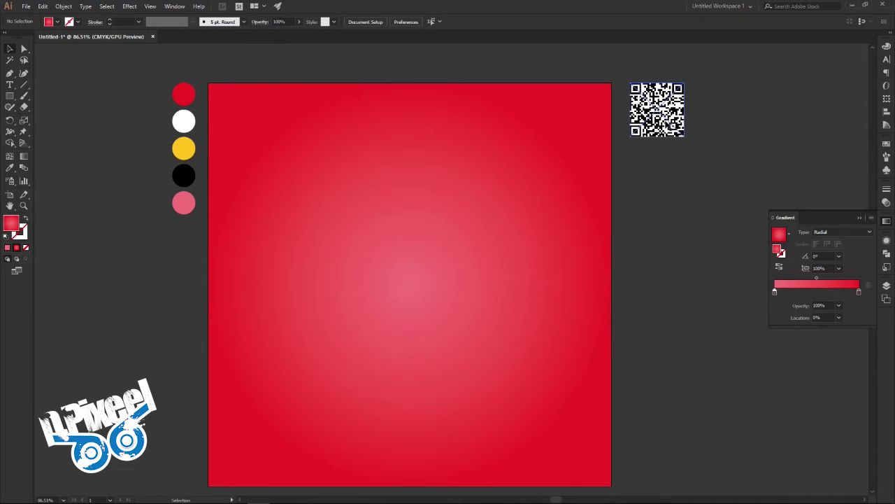
# Step: Move the QR code to the artboard centre and bring it in front of the background
pyautogui.moveTo(667, 105); pyautogui.dragTo(419, 256)
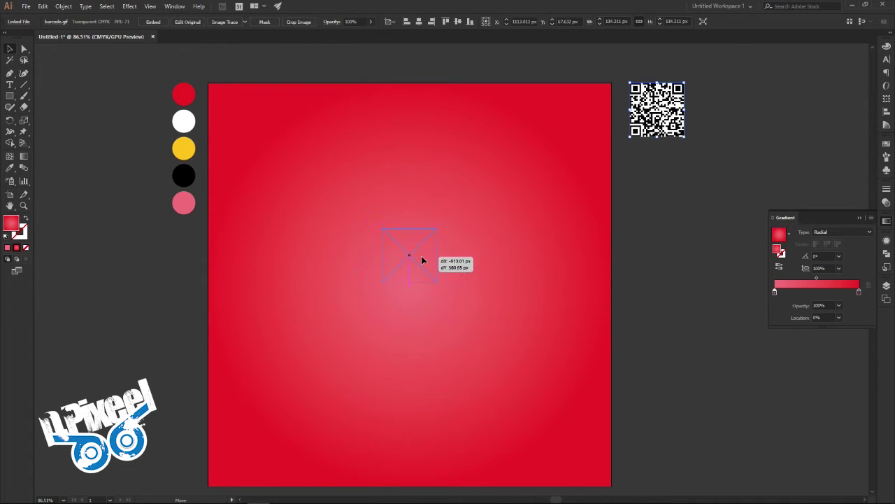
pyautogui.moveTo(419, 256); pyautogui.dragTo(419, 255)
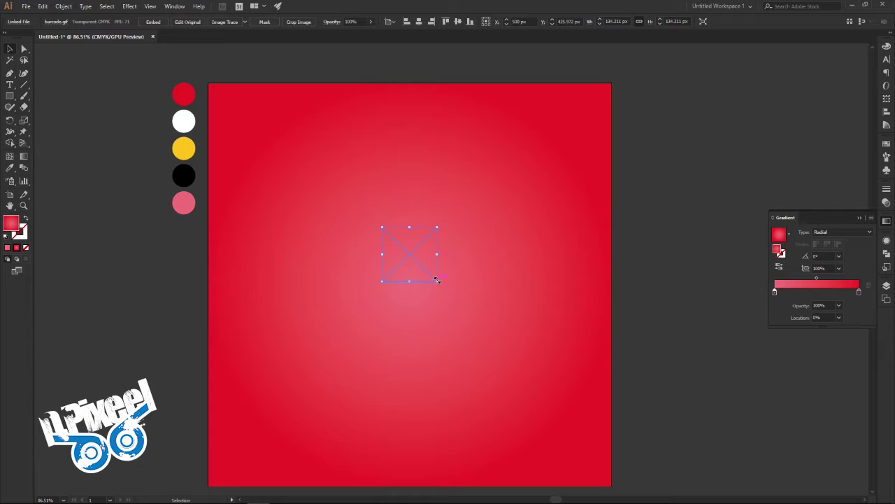
pyautogui.rightClick(437, 278)
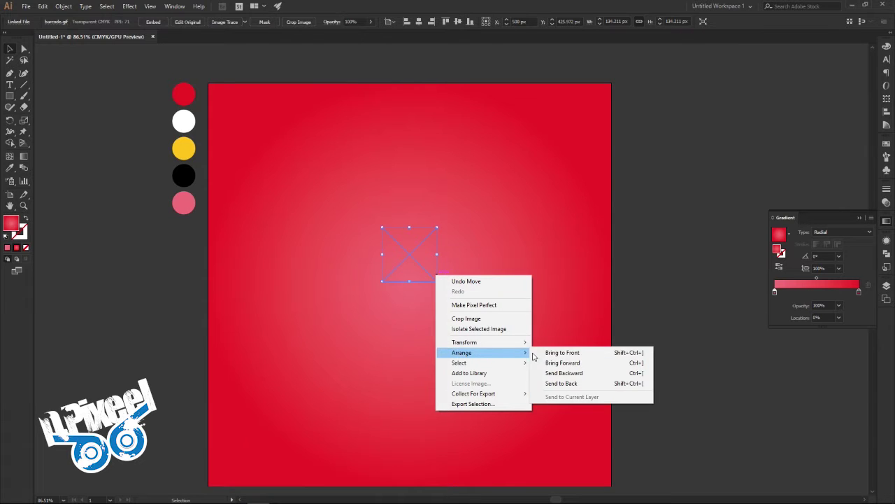
pyautogui.click(541, 353)
# Step: Scale the QR code to about 472.8 px and align it to the artboard
pyautogui.moveTo(437, 281); pyautogui.dragTo(479, 326)
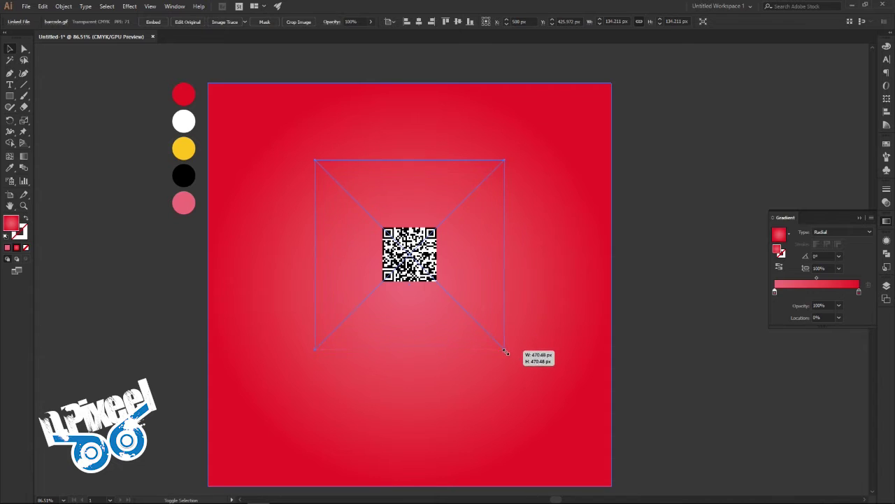
pyautogui.moveTo(478, 326); pyautogui.dragTo(505, 350)
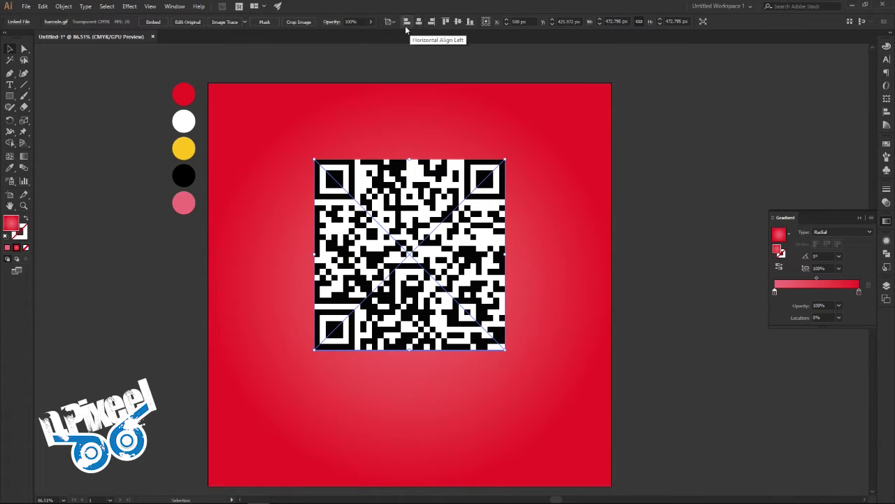
pyautogui.click(389, 22)
pyautogui.click(423, 25)
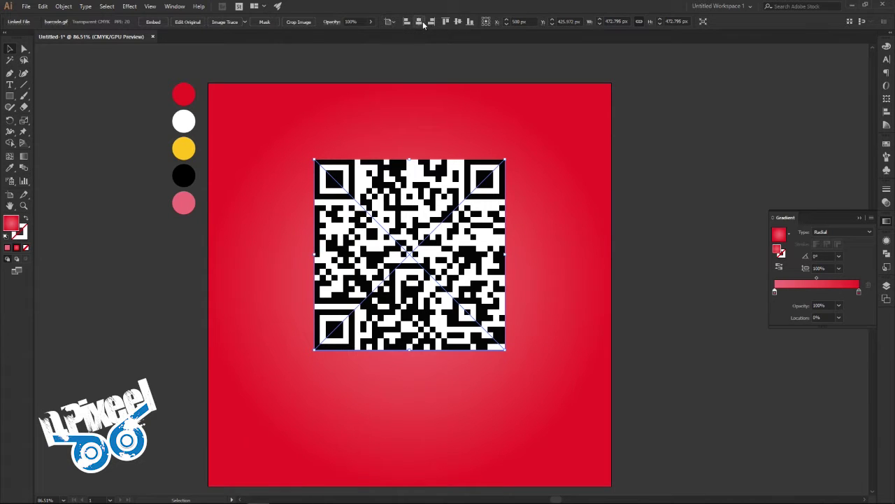
pyautogui.click(654, 147)
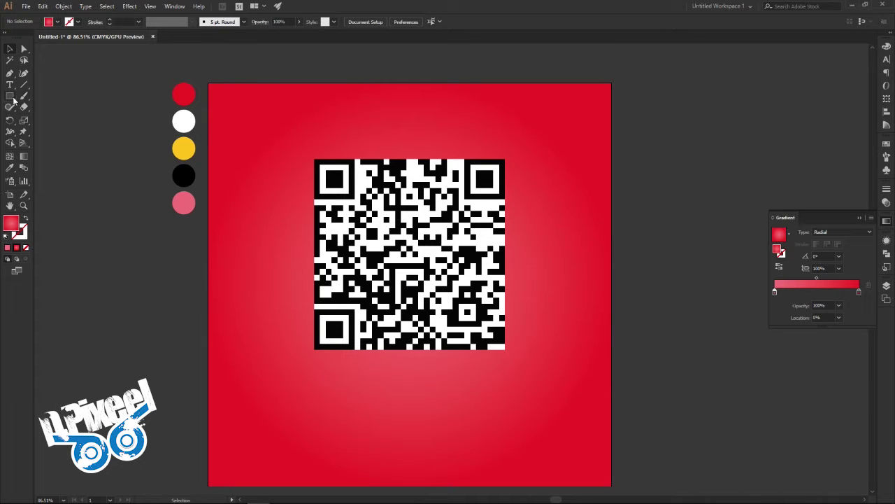
# Step: Draw an unfilled square of about 536.93 px around the QR code
pyautogui.click(25, 247)
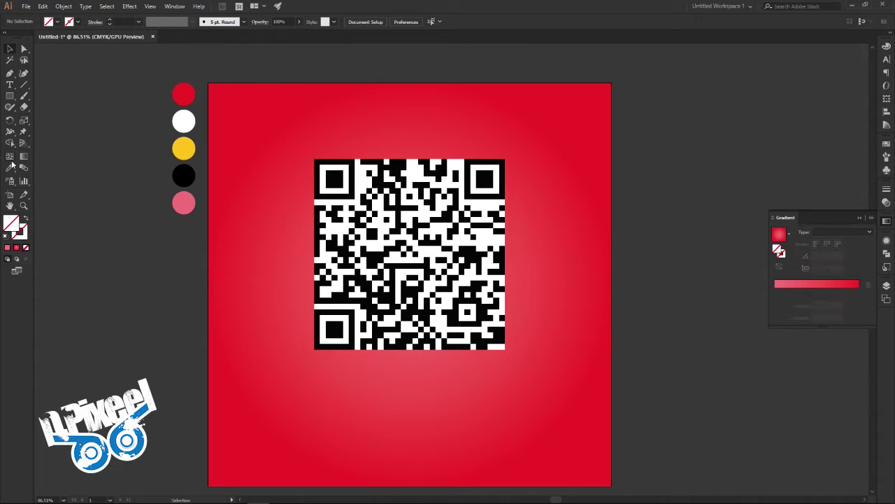
pyautogui.click(9, 95)
pyautogui.moveTo(301, 146); pyautogui.dragTo(515, 356)
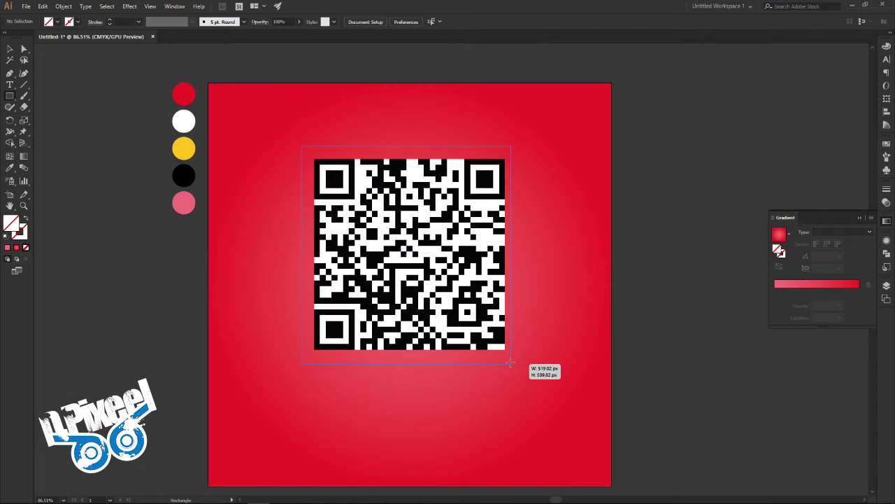
pyautogui.moveTo(514, 357); pyautogui.dragTo(518, 361)
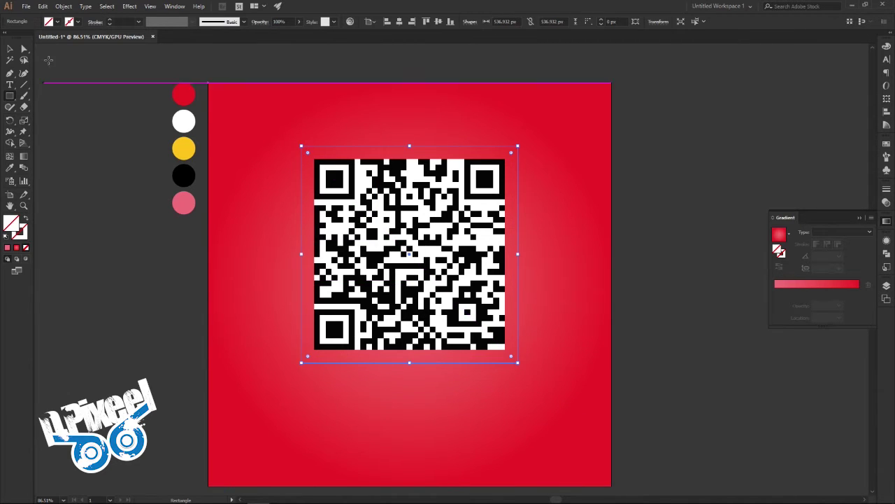
# Step: Give the square a white stroke of 7 pt
pyautogui.click(77, 22)
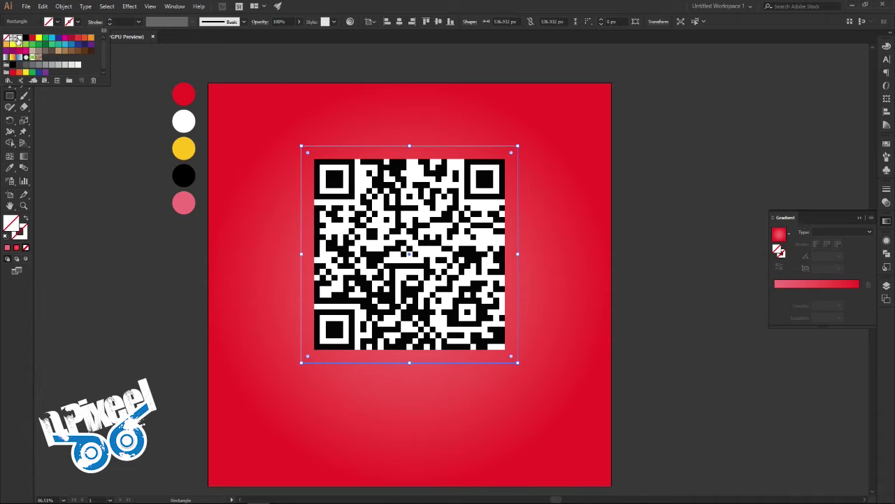
pyautogui.click(19, 40)
pyautogui.click(109, 22)
pyautogui.click(109, 22)
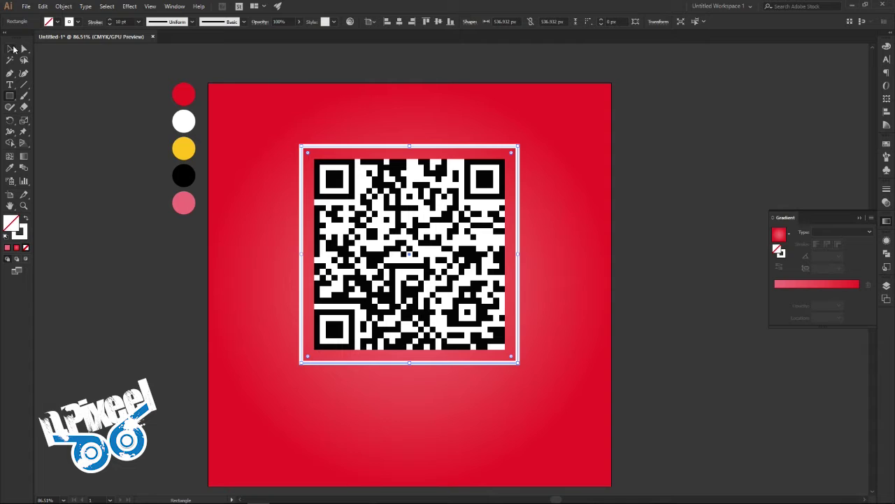
pyautogui.click(109, 24)
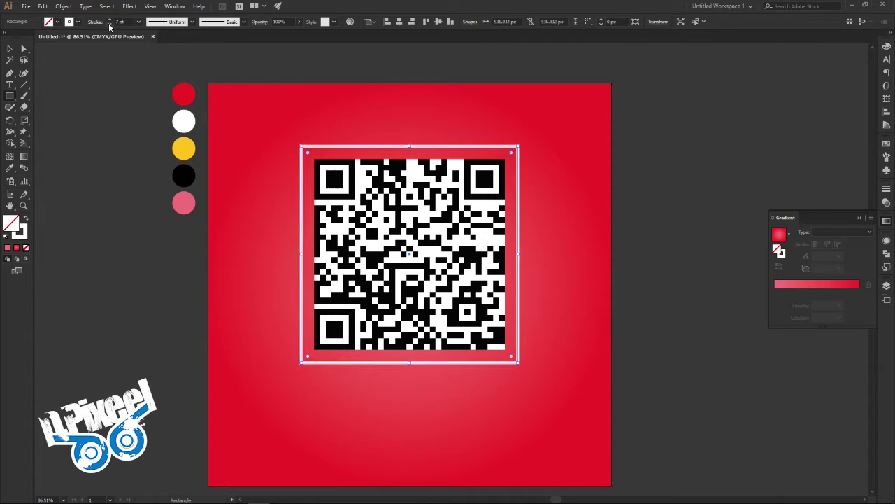
# Step: Select the white frame and the QR code together
pyautogui.click(10, 47)
pyautogui.click(684, 196)
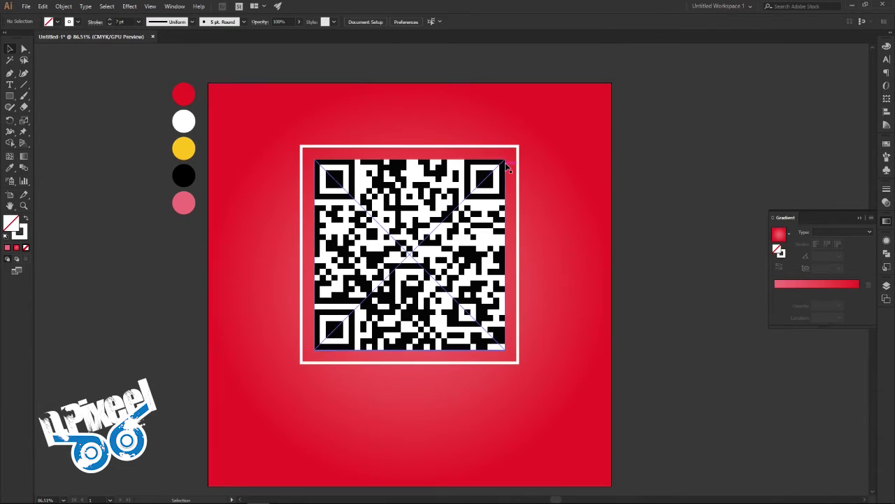
pyautogui.click(495, 149)
pyautogui.keyDown('shift'); pyautogui.click(480, 201); pyautogui.keyUp('shift')
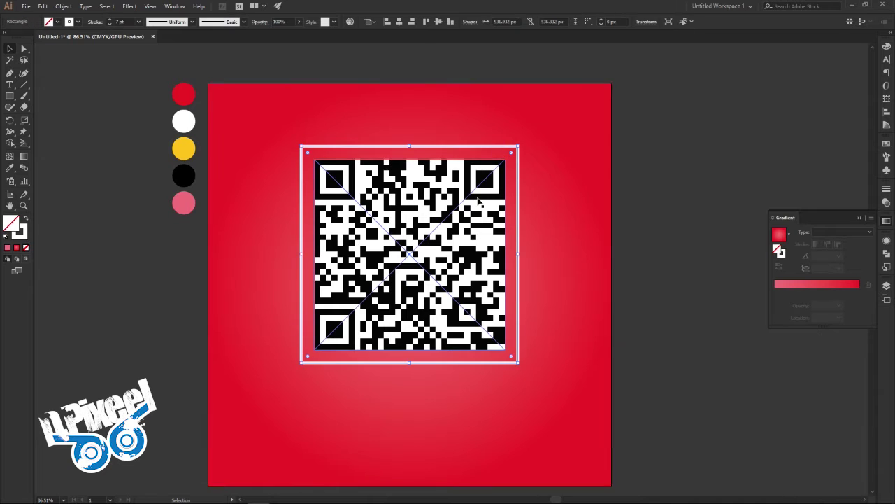
# Step: Vertically centre the frame and QR code with Align To Selection, then reselect the frame
pyautogui.click(128, 21)
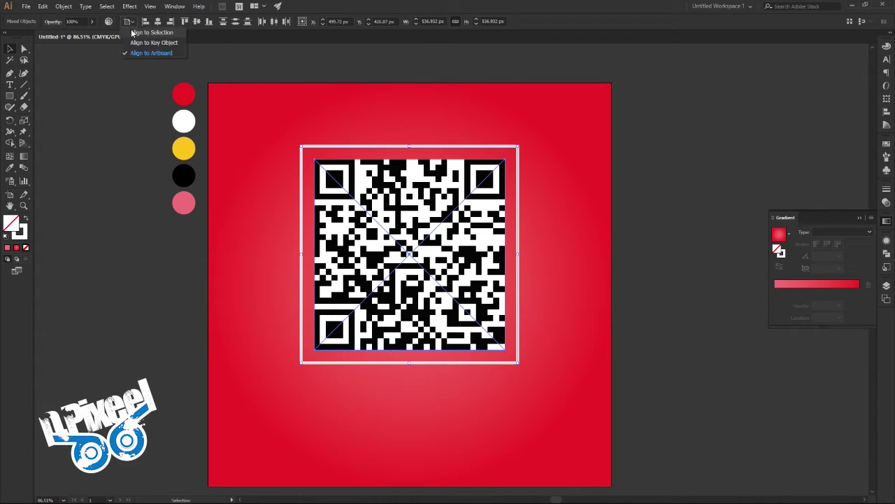
pyautogui.click(155, 33)
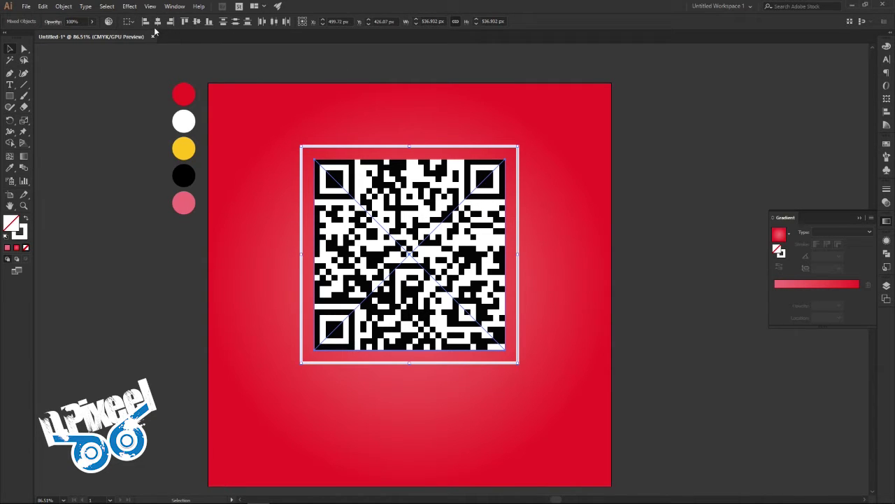
pyautogui.click(197, 21)
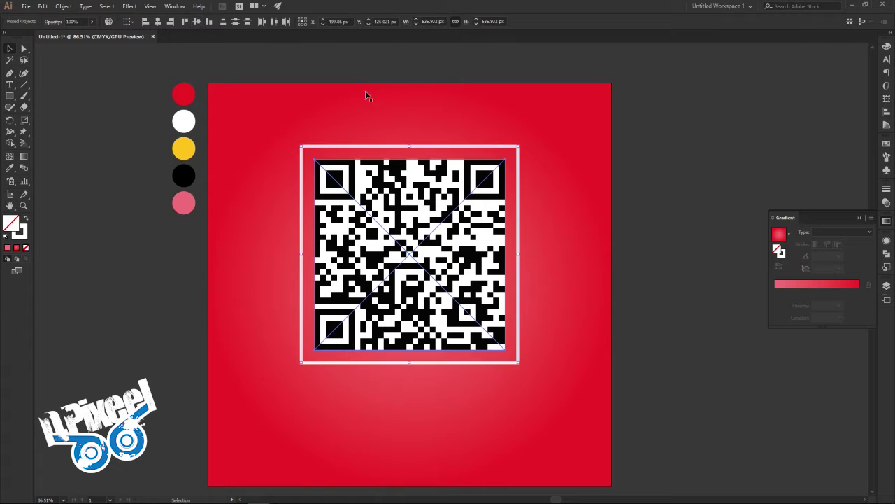
pyautogui.click(673, 208)
pyautogui.click(418, 145)
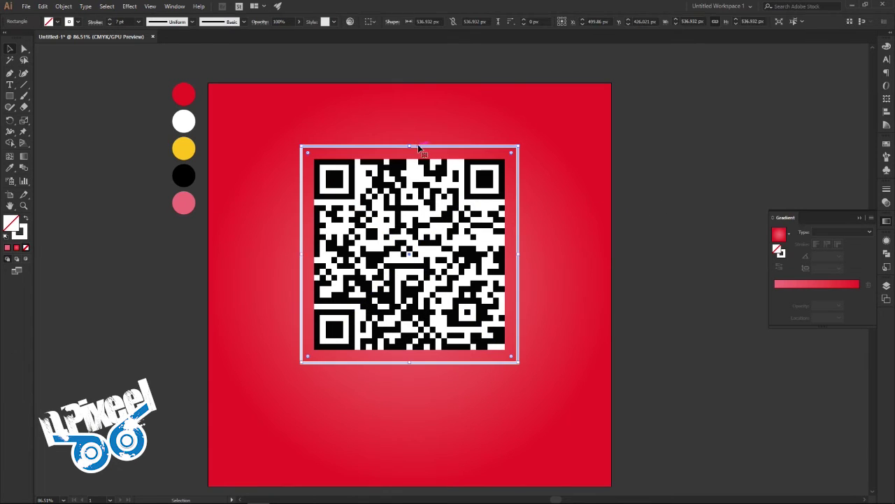
pyautogui.click(10, 98)
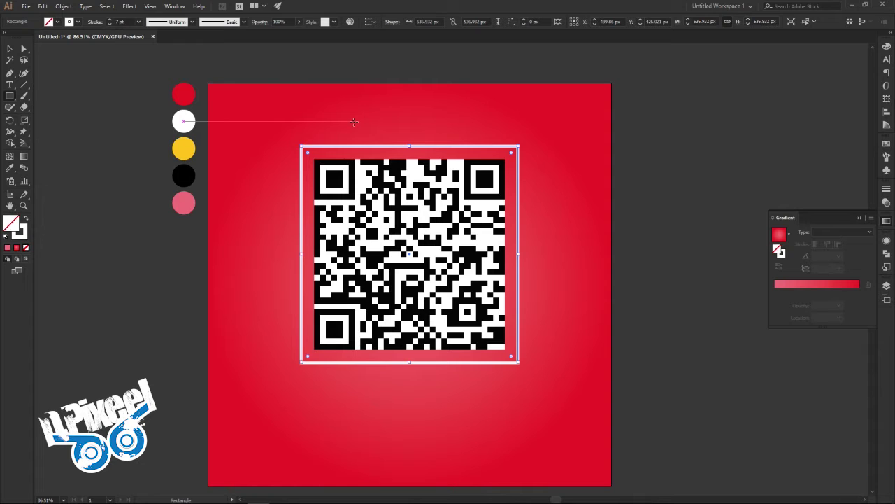
# Step: Draw a tall 262 × 695 px rectangle and centre it on the square frame both ways
pyautogui.moveTo(354, 122); pyautogui.dragTo(452, 402)
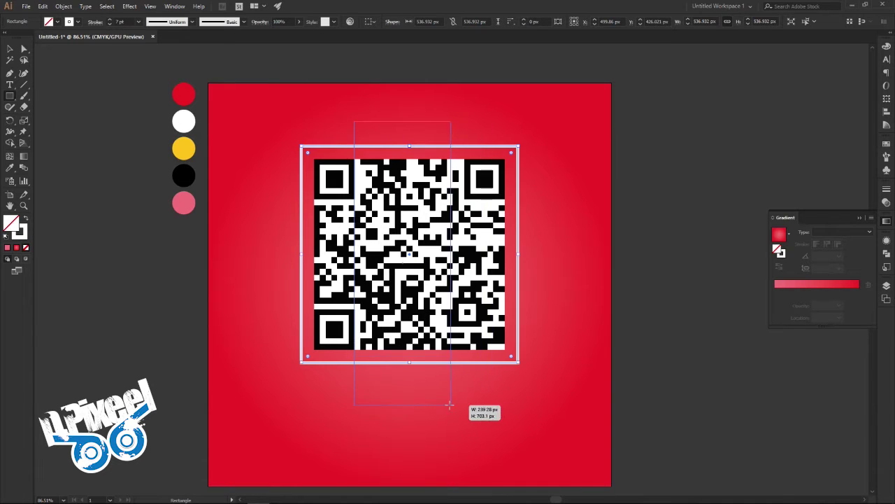
pyautogui.moveTo(452, 402); pyautogui.dragTo(460, 401)
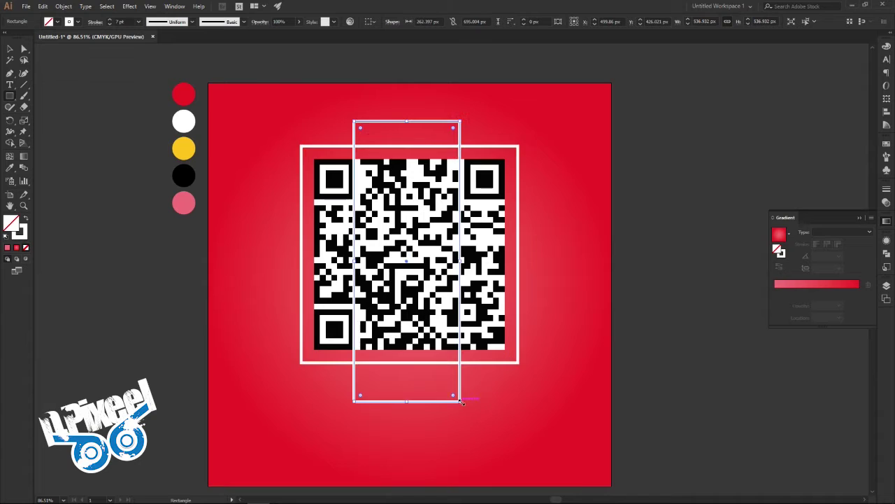
pyautogui.click(8, 49)
pyautogui.click(372, 22)
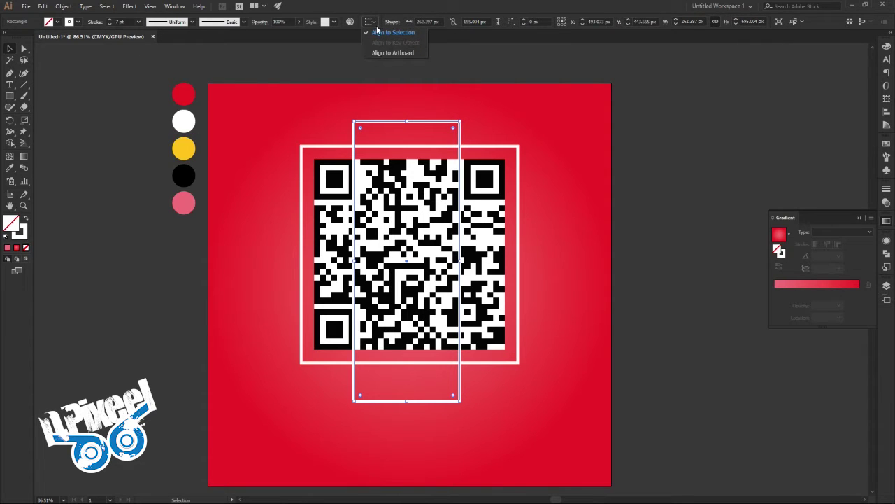
pyautogui.click(378, 33)
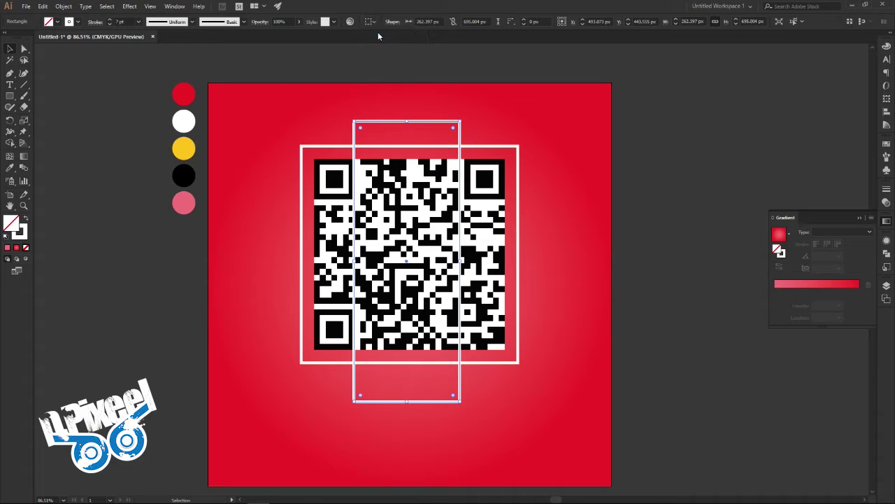
pyautogui.keyDown('shift'); pyautogui.click(486, 147); pyautogui.keyUp('shift')
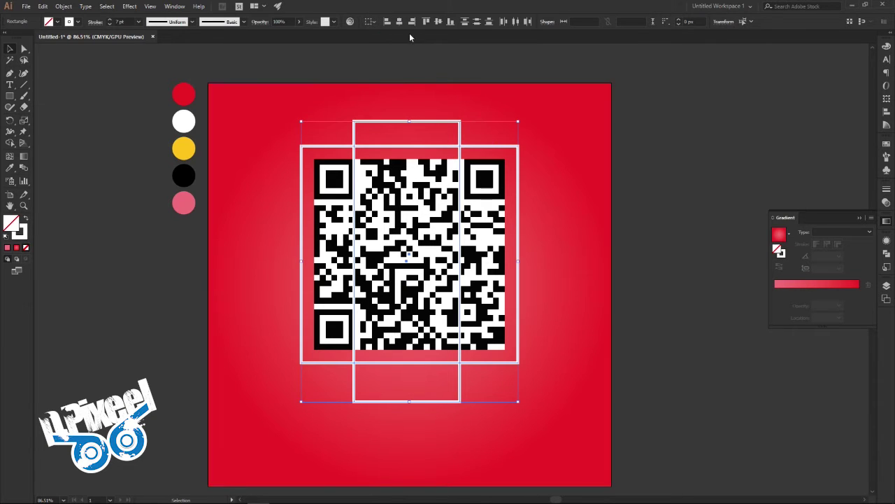
pyautogui.click(400, 24)
pyautogui.click(437, 23)
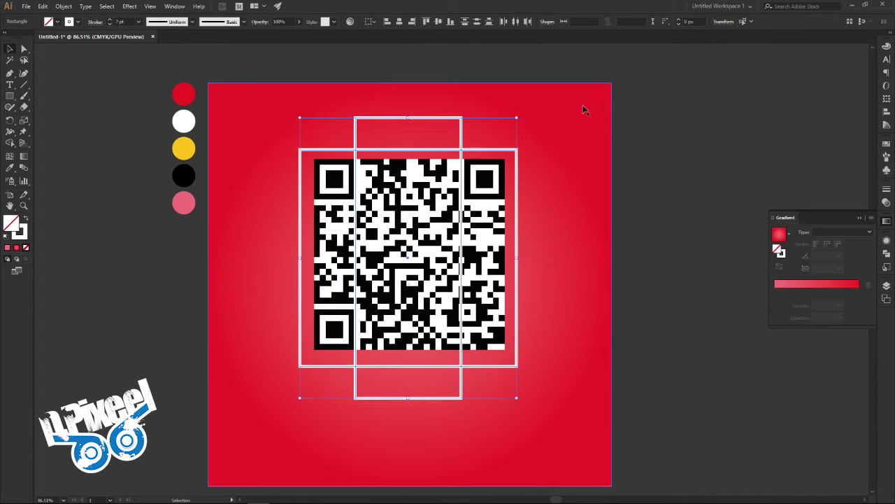
pyautogui.click(889, 253)
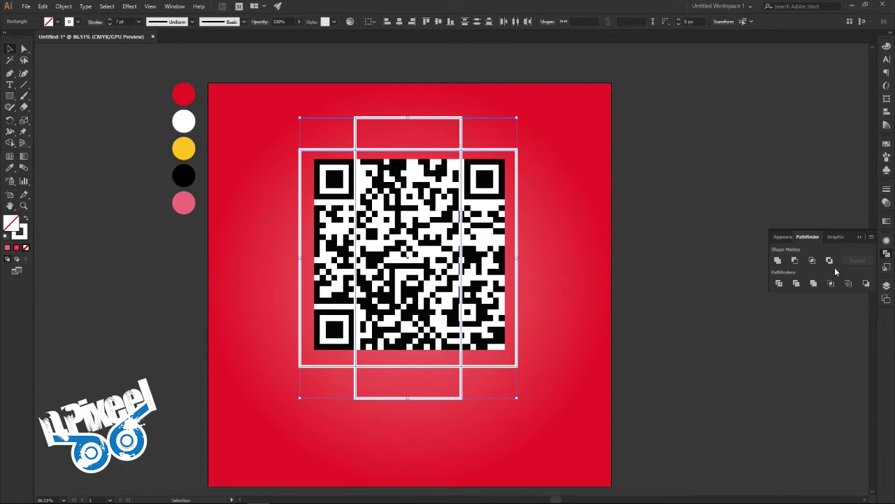
# Step: Expand the frame and tall rectangle outlines, then Pathfinder Divide them into pieces
pyautogui.click(779, 283)
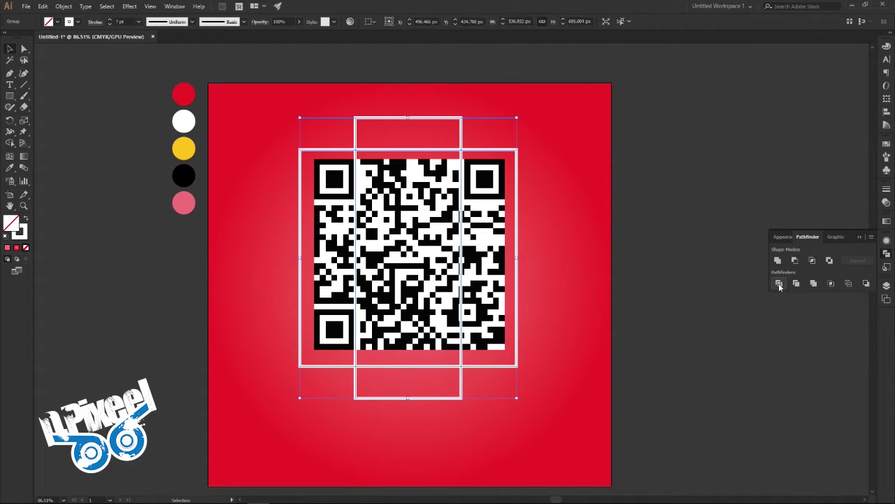
pyautogui.hotkey('ctrl', 'z')
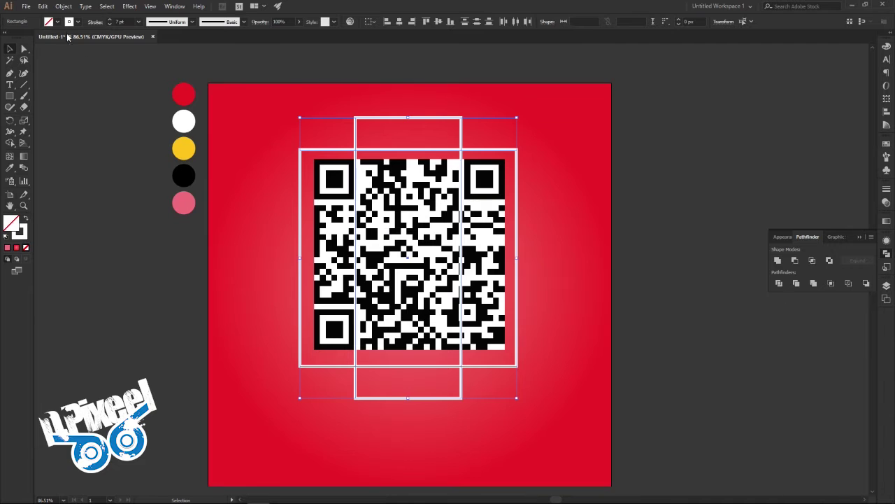
pyautogui.click(47, 8)
pyautogui.moveTo(64, 7)
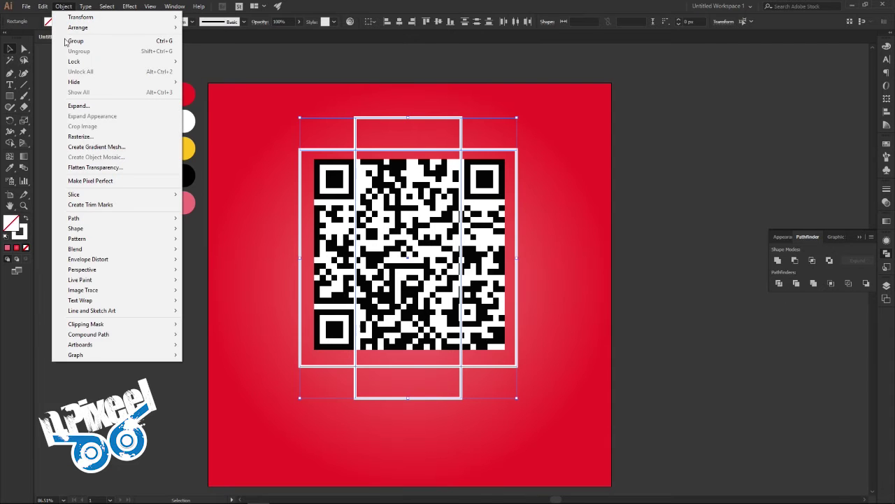
pyautogui.click(80, 105)
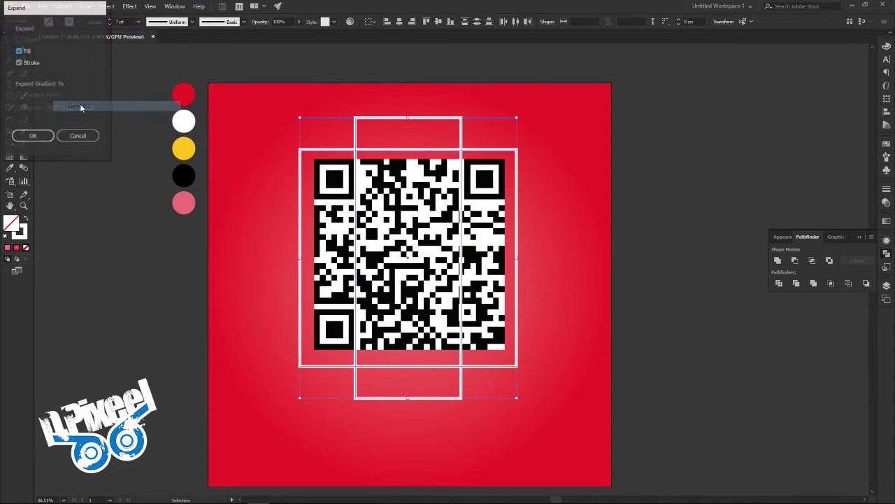
pyautogui.click(37, 134)
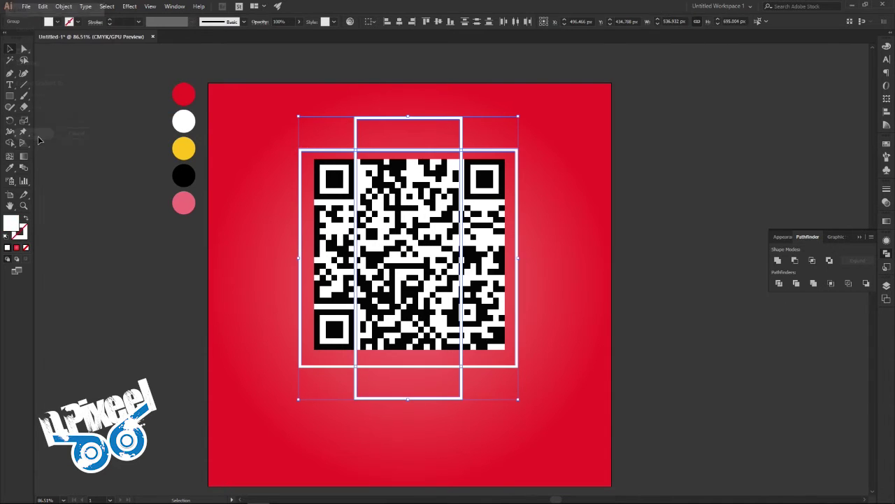
pyautogui.click(779, 283)
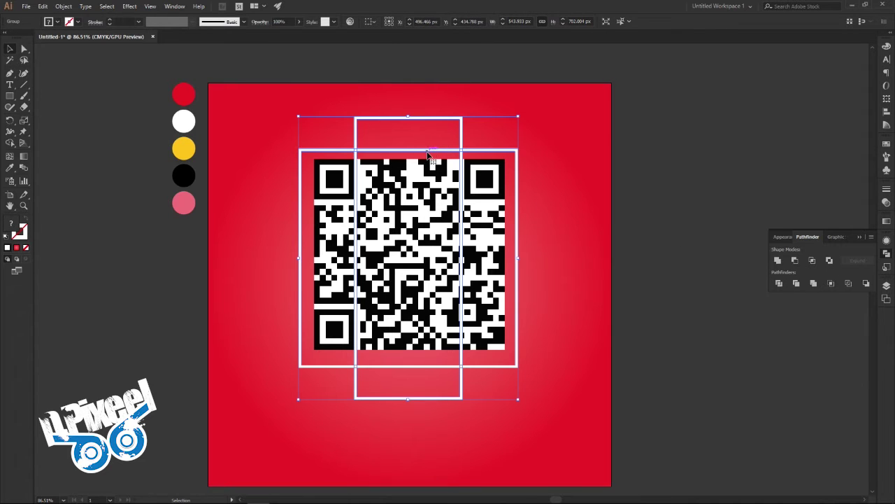
# Step: Delete the top, bottom and inner-edge pieces, leaving brackets open at top and bottom centres
pyautogui.doubleClick(429, 152)
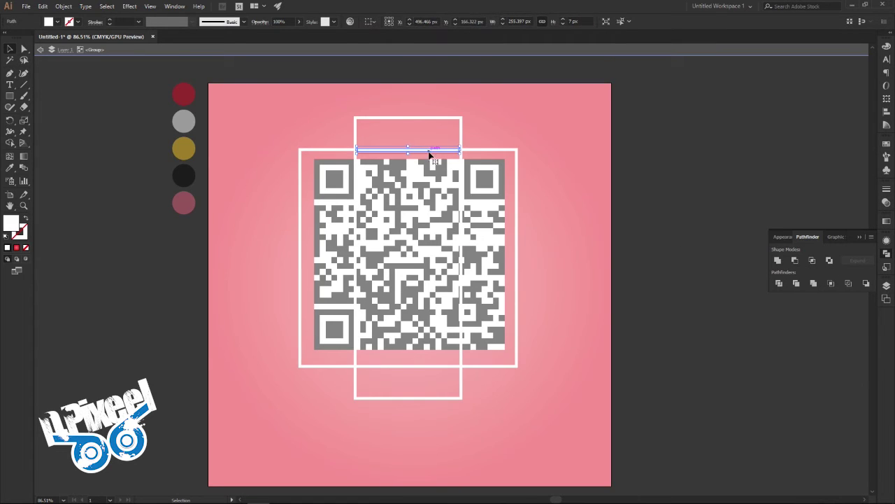
pyautogui.click(408, 134)
pyautogui.press('Delete')
pyautogui.click(441, 391)
pyautogui.press('Delete')
pyautogui.click(400, 365)
pyautogui.press('Delete')
pyautogui.click(461, 358)
pyautogui.press('Delete')
pyautogui.click(359, 346)
pyautogui.press('Delete')
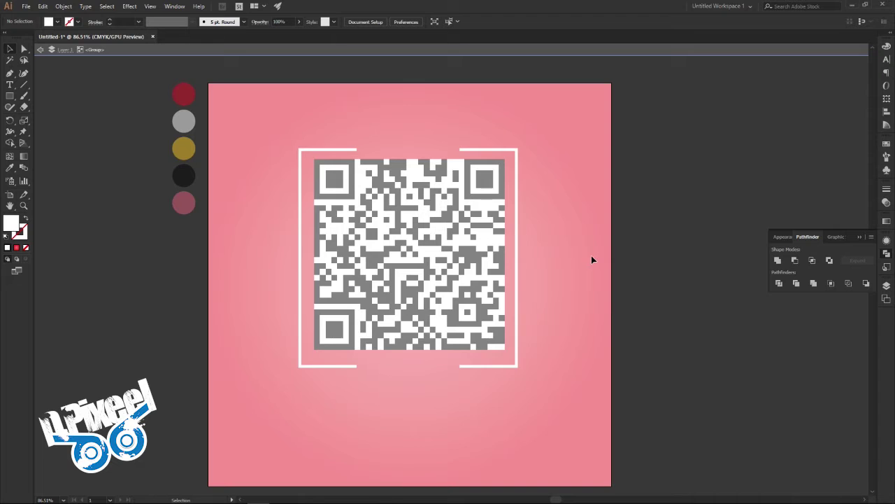
pyautogui.doubleClick(591, 255)
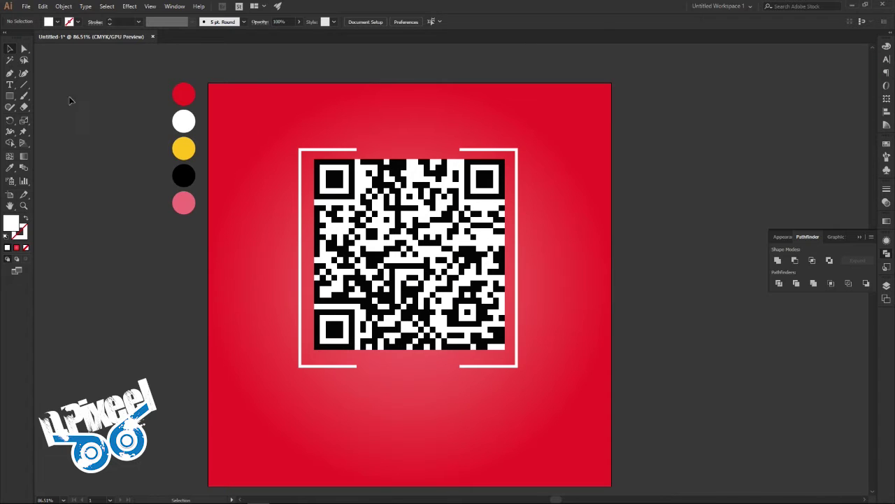
pyautogui.click(10, 96)
# Step: Draw a wide rectangle across the frame's middle and divide the frame group with it
pyautogui.moveTo(290, 195); pyautogui.dragTo(528, 316)
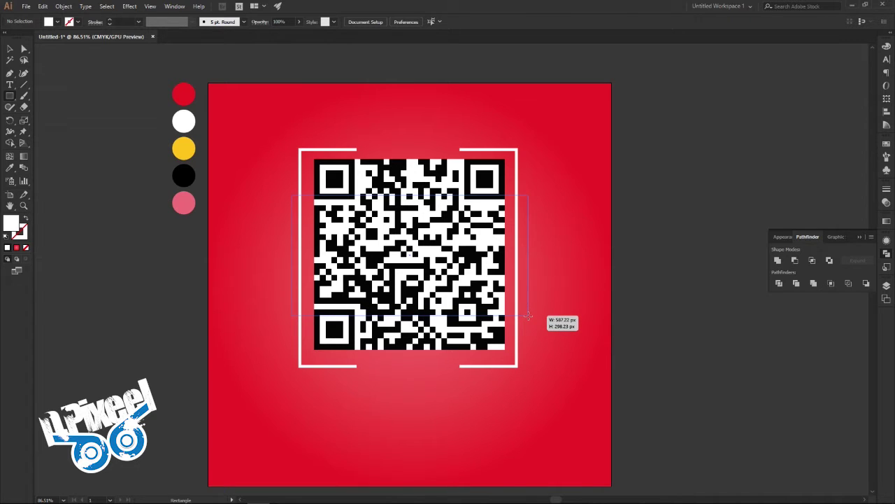
pyautogui.moveTo(528, 316); pyautogui.dragTo(529, 316)
pyautogui.press('v')
pyautogui.moveTo(468, 283); pyautogui.dragTo(466, 287)
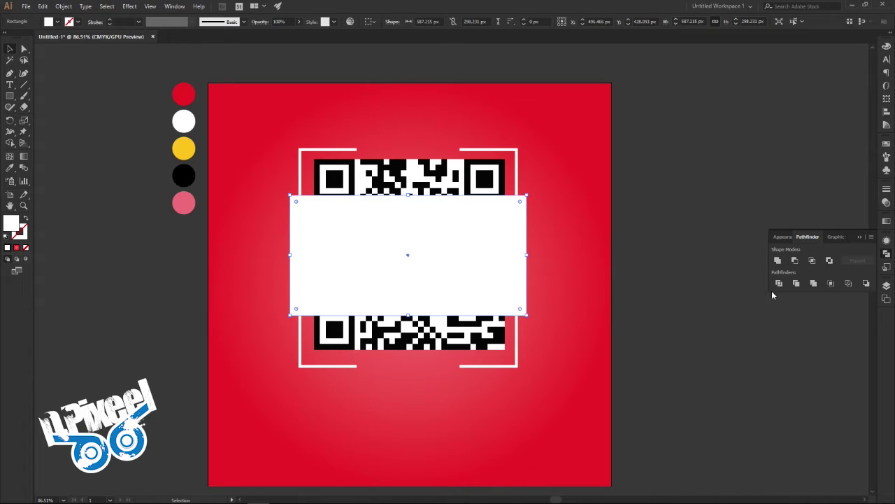
pyautogui.click(453, 364)
pyautogui.keyDown('shift'); pyautogui.click(402, 292); pyautogui.keyUp('shift')
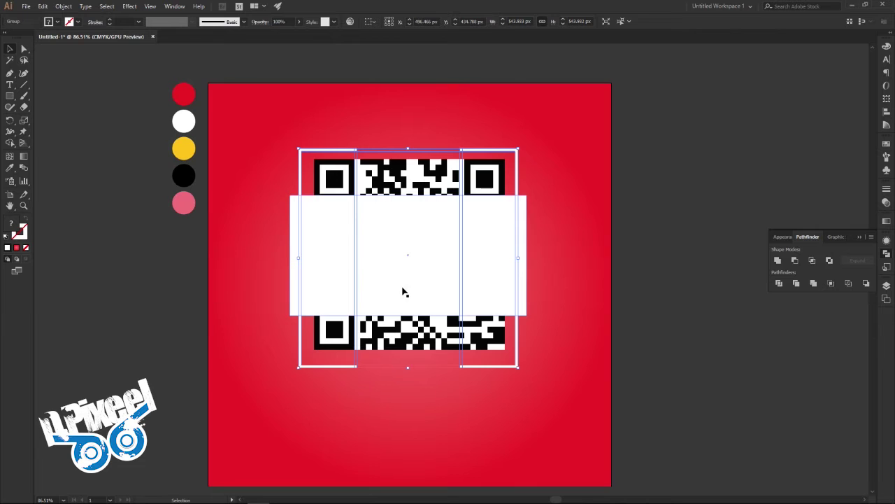
pyautogui.click(779, 283)
# Step: Delete the middle side pieces, leaving four corner brackets, and nudge them up two steps
pyautogui.doubleClick(480, 283)
pyautogui.press('Delete')
pyautogui.hotkey('ctrl', 'a')
pyautogui.press('Delete')
pyautogui.doubleClick(638, 258)
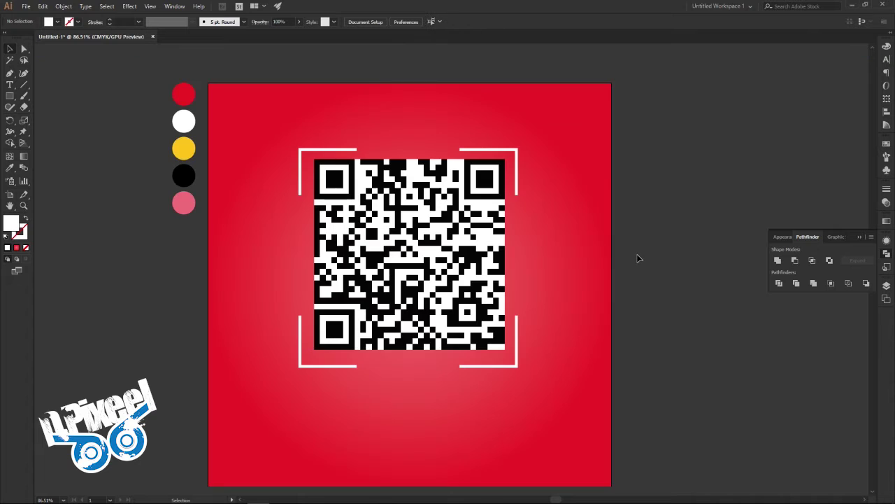
pyautogui.click(511, 366)
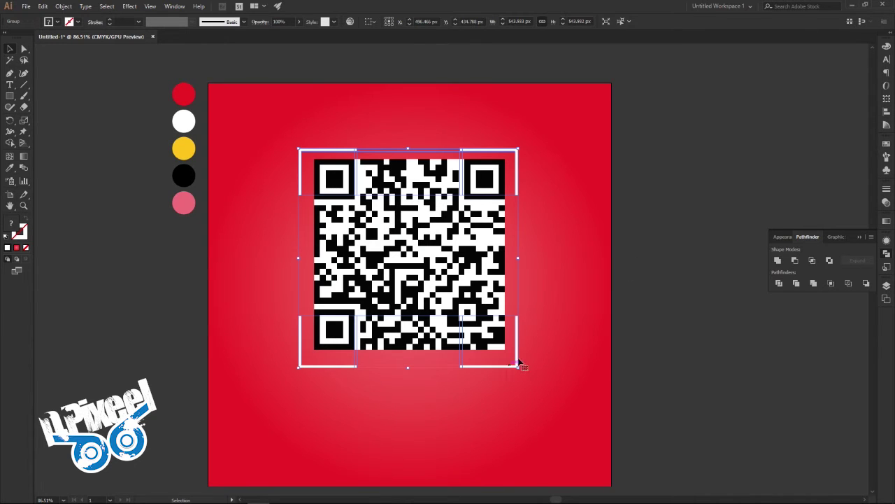
pyautogui.press('Up')
pyautogui.press('Up')
pyautogui.press('Up')
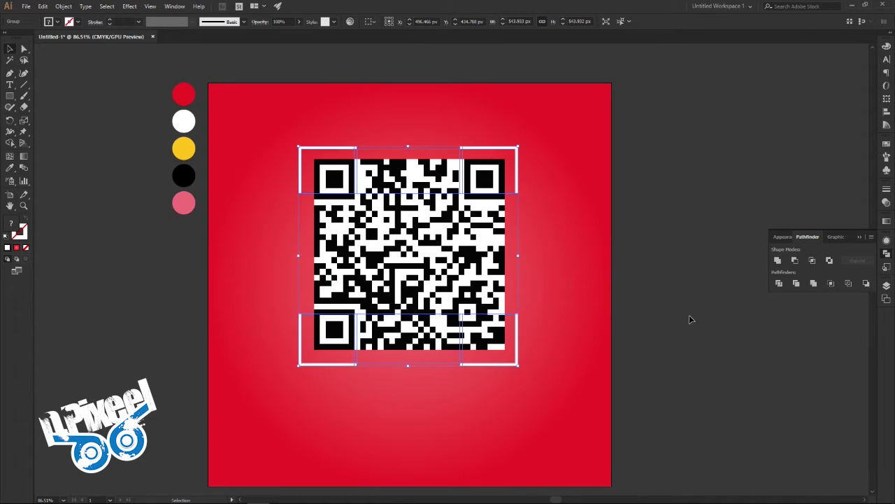
pyautogui.press('Up')
pyautogui.press('Up')
pyautogui.press('Up')
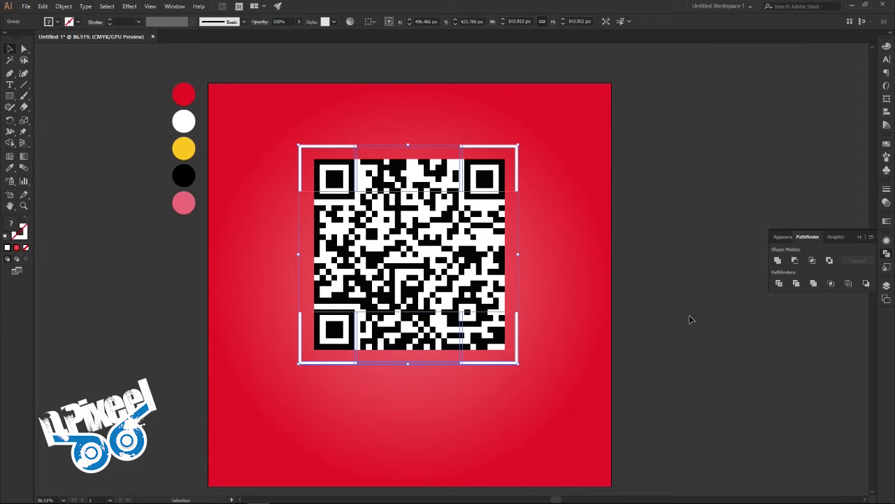
pyautogui.click(687, 314)
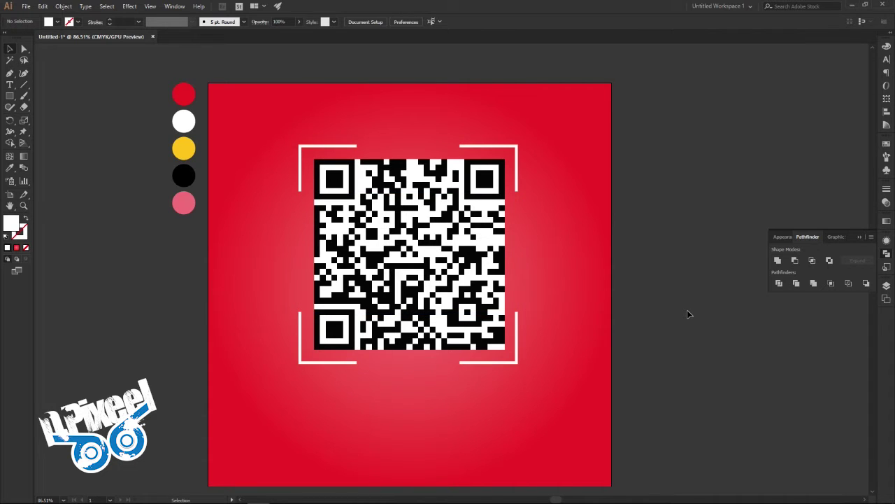
# Step: Draw a white bar below the QR code, centre it on the artboard, round corners to 17.72 px
pyautogui.click(9, 97)
pyautogui.moveTo(345, 420); pyautogui.dragTo(488, 445)
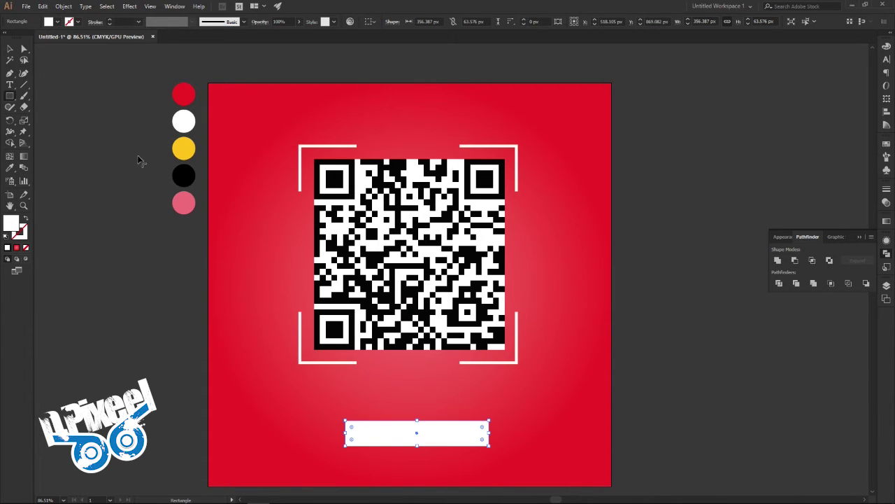
pyautogui.click(10, 46)
pyautogui.click(369, 21)
pyautogui.click(392, 54)
pyautogui.click(400, 21)
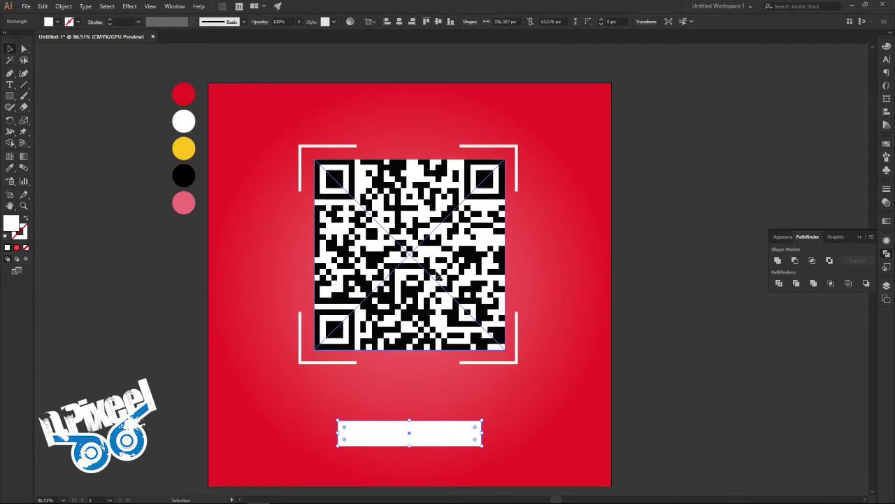
pyautogui.moveTo(437, 439); pyautogui.dragTo(434, 420)
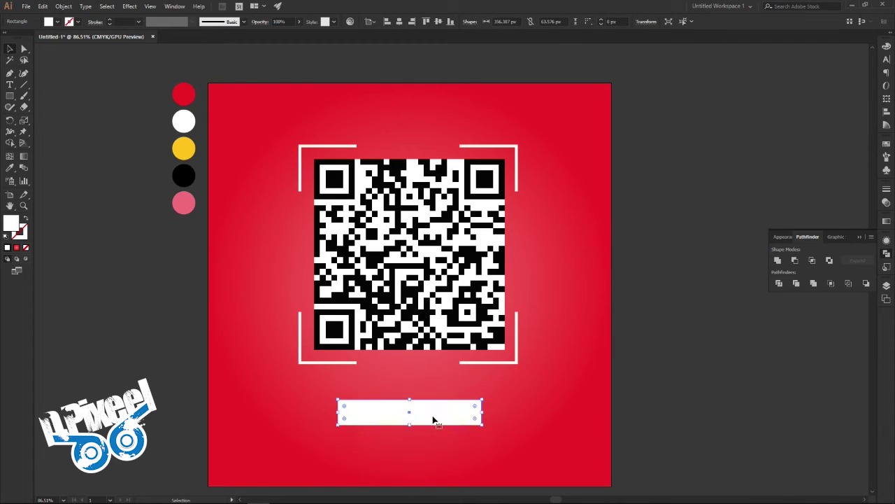
pyautogui.moveTo(344, 406); pyautogui.dragTo(345, 407)
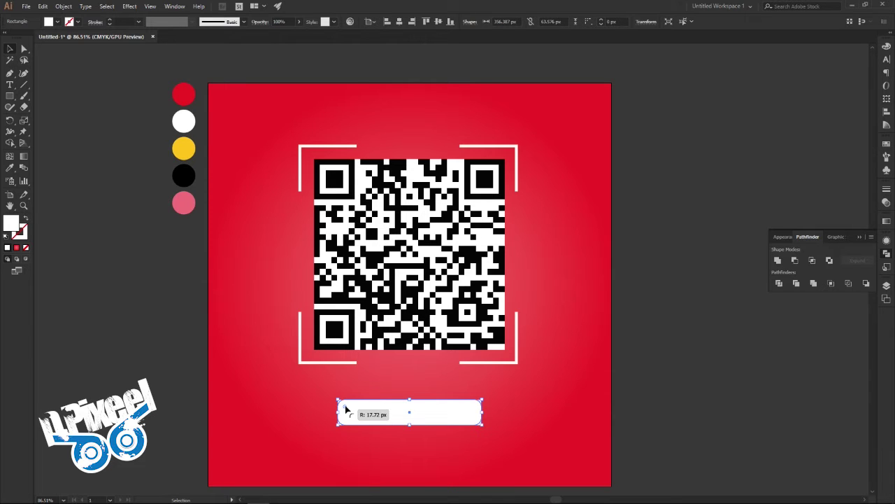
pyautogui.moveTo(345, 406); pyautogui.dragTo(344, 406)
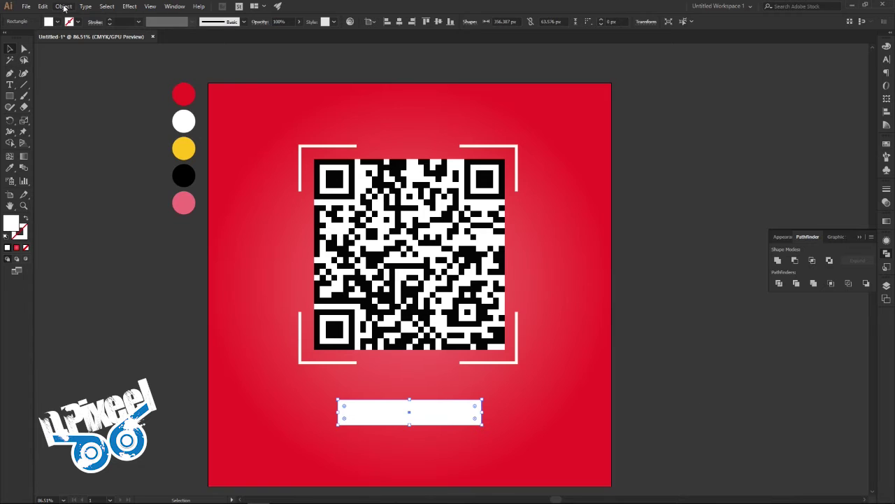
# Step: Paste a copy of the bar in front and resize the two into left and right halves
pyautogui.click(63, 7)
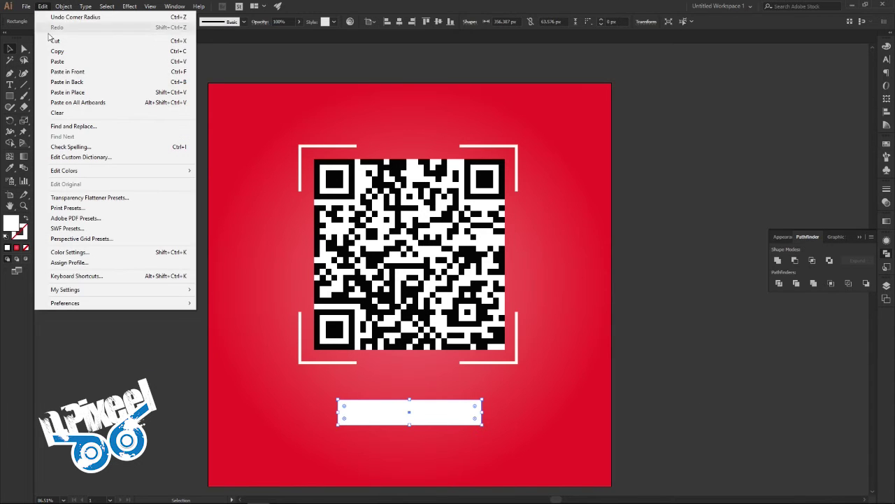
pyautogui.click(57, 51)
pyautogui.click(42, 6)
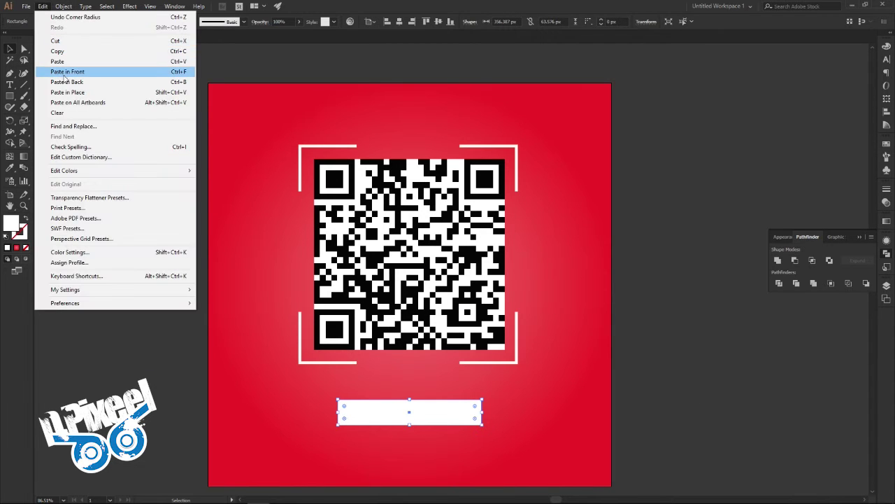
pyautogui.click(65, 76)
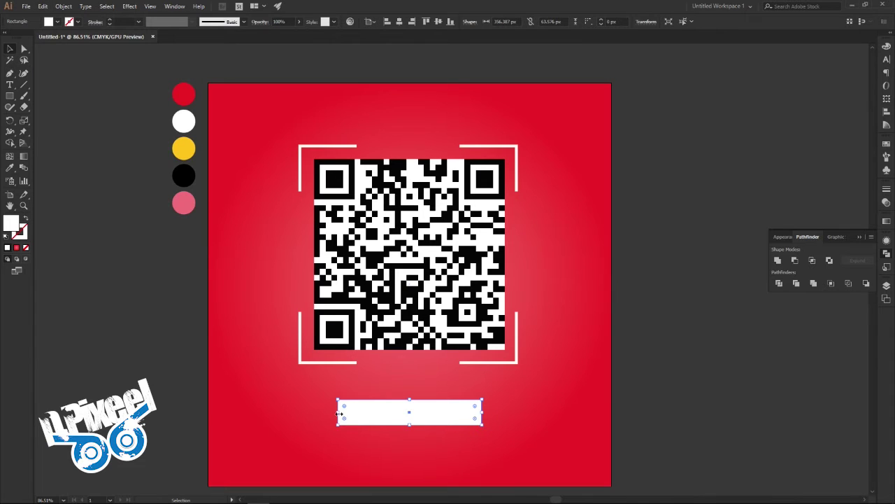
pyautogui.moveTo(339, 414); pyautogui.dragTo(406, 414)
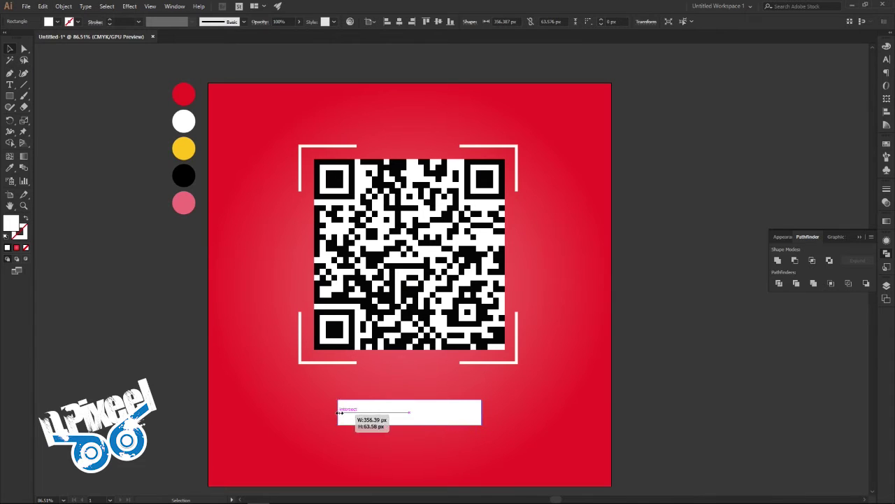
pyautogui.click(405, 414)
pyautogui.moveTo(482, 412); pyautogui.dragTo(420, 413)
pyautogui.click(679, 407)
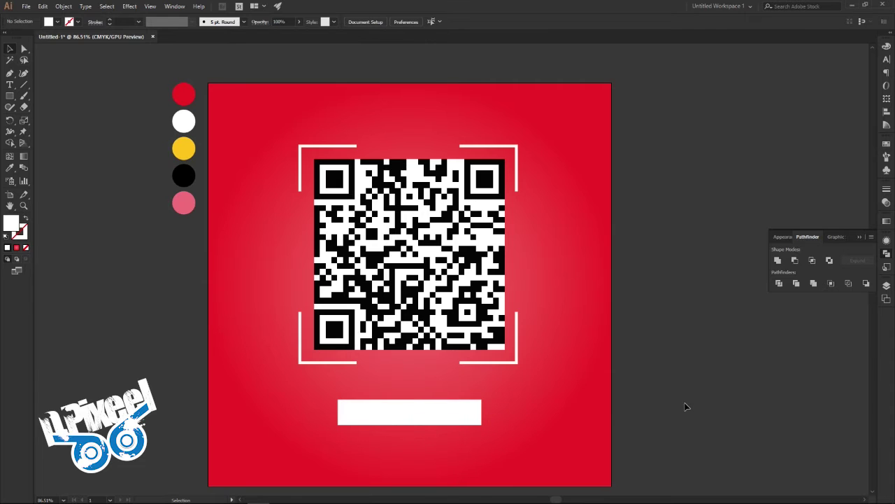
pyautogui.click(404, 414)
# Step: Set the left half to 178.05 px wide and adjust the right half's left edge
pyautogui.moveTo(409, 415); pyautogui.dragTo(410, 414)
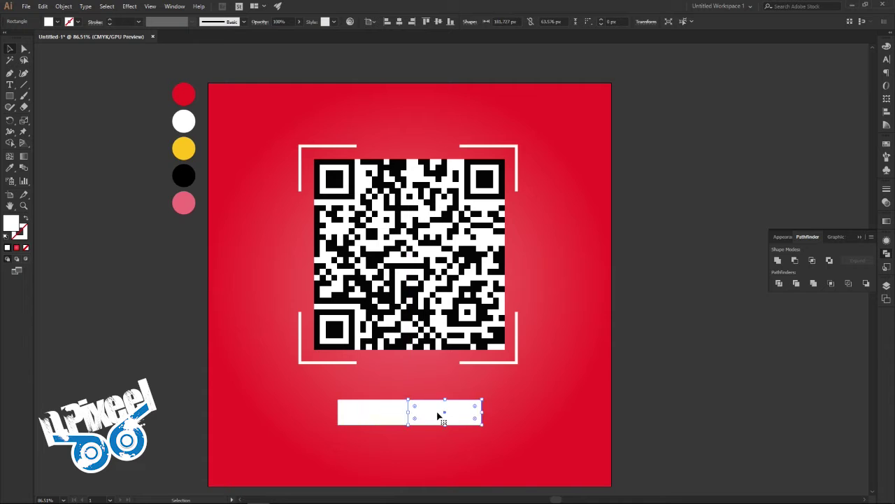
pyautogui.click(668, 405)
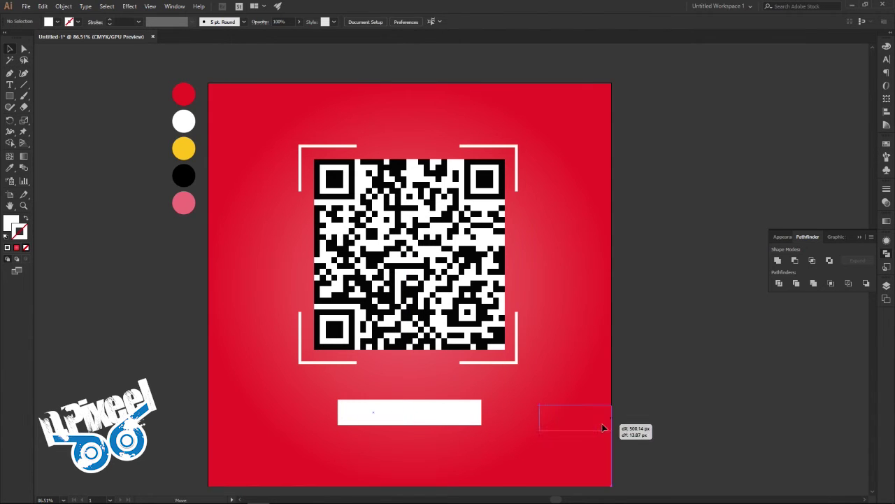
pyautogui.moveTo(401, 422); pyautogui.dragTo(609, 426)
pyautogui.hotkey('ctrl', 'z')
pyautogui.moveTo(386, 413); pyautogui.dragTo(557, 417)
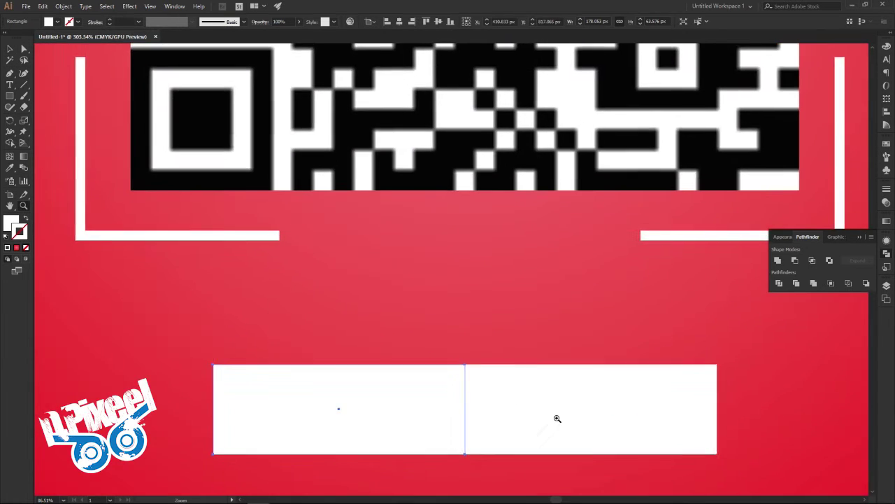
pyautogui.click(482, 421)
pyautogui.moveTo(459, 408); pyautogui.dragTo(465, 408)
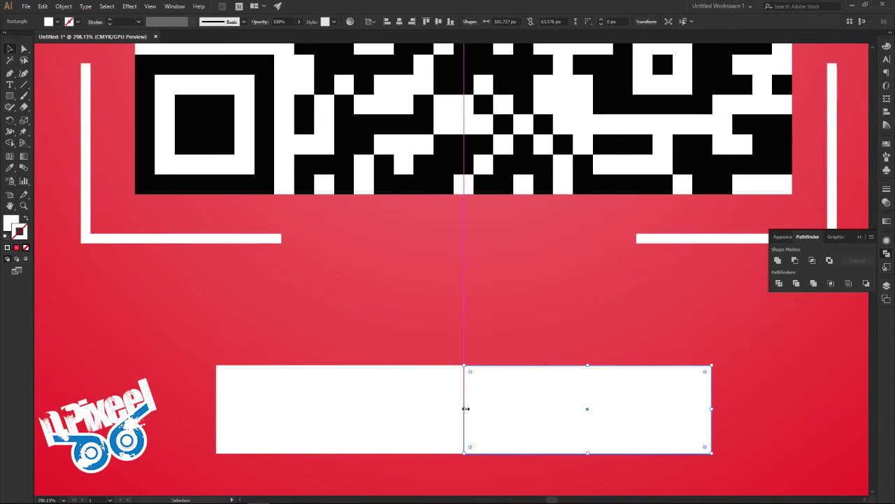
pyautogui.click(443, 340)
# Step: Zoom in on the seam and close the red gap between the two white halves
pyautogui.click(450, 399)
pyautogui.press('z')
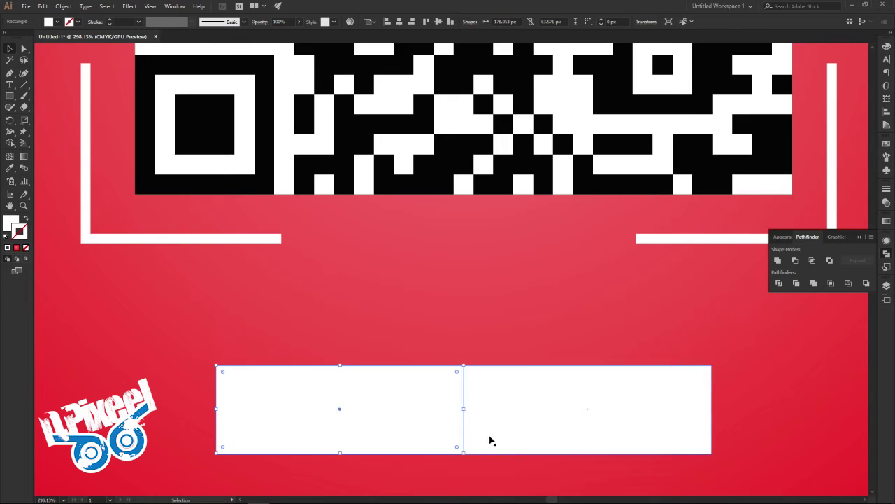
pyautogui.moveTo(489, 438); pyautogui.dragTo(528, 369)
pyautogui.press('v')
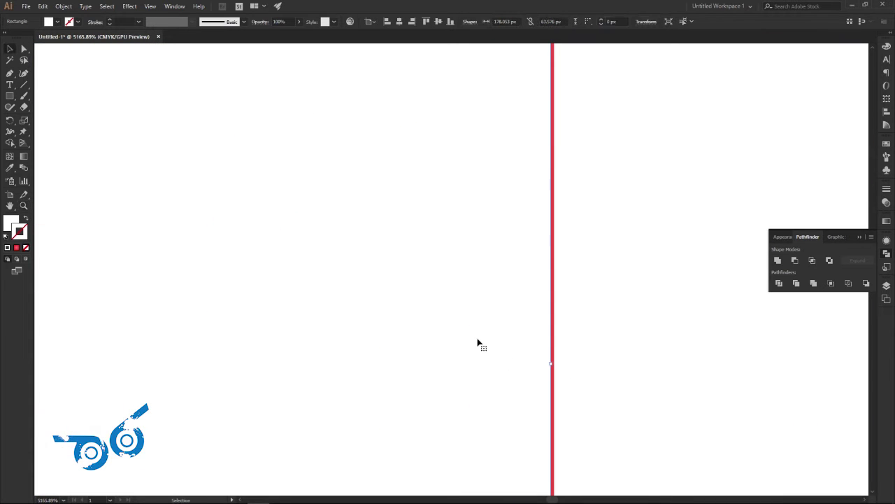
pyautogui.hscroll(1, 462, 377)
pyautogui.hscroll(1, 420, 399)
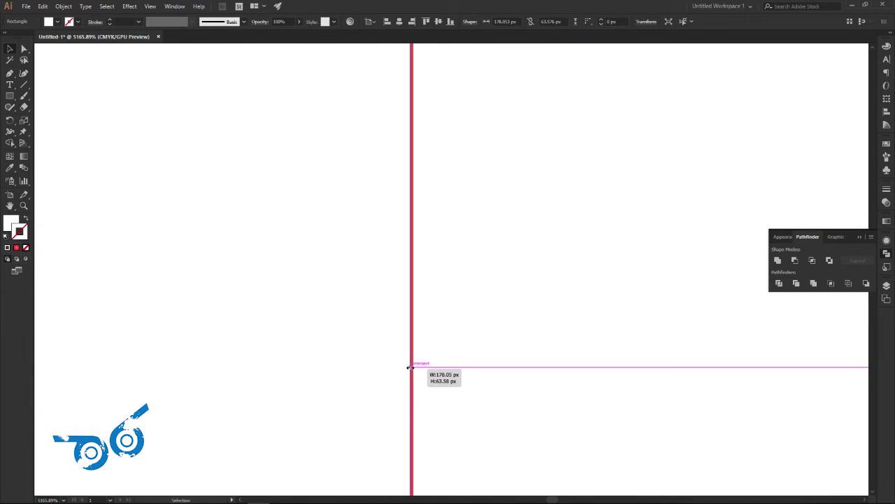
pyautogui.moveTo(409, 367); pyautogui.dragTo(413, 365)
pyautogui.press('z')
pyautogui.scroll(-5, 405, 321)
pyautogui.scroll(-4, 404, 321)
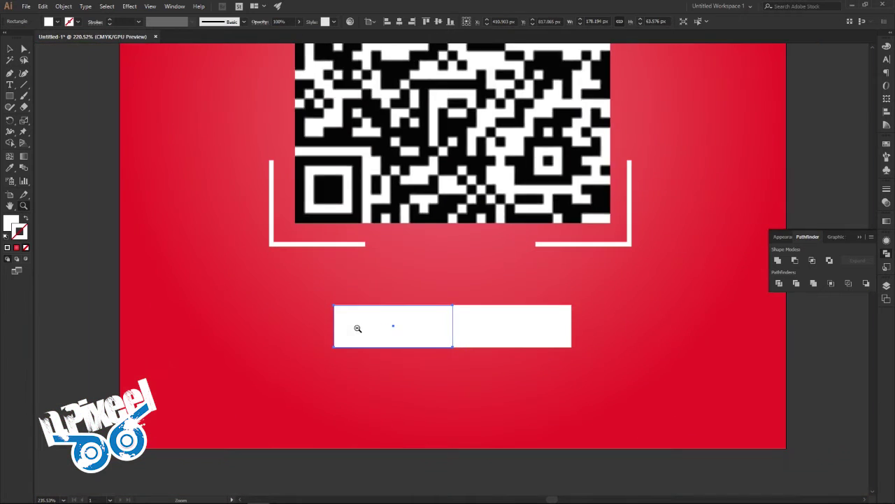
pyautogui.scroll(-1, 352, 326)
pyautogui.press('v')
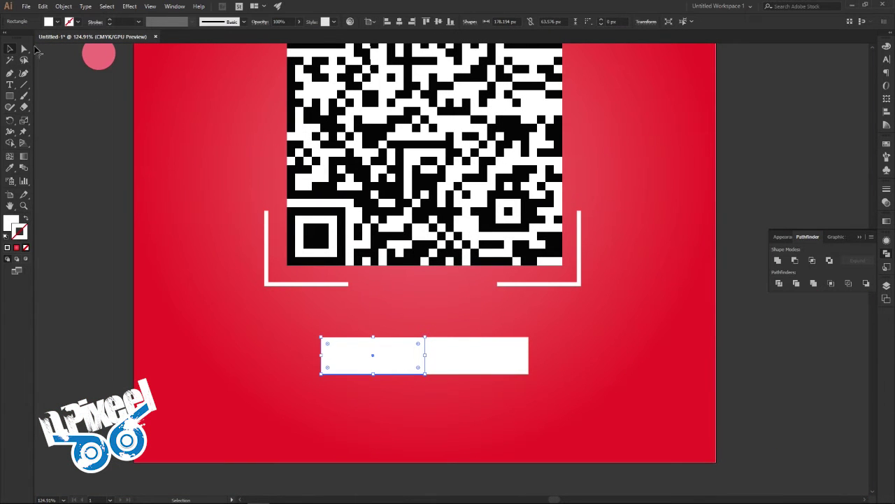
# Step: Round both white rectangles' corners, giving the right rectangle a 10 px corner radius
pyautogui.click(24, 49)
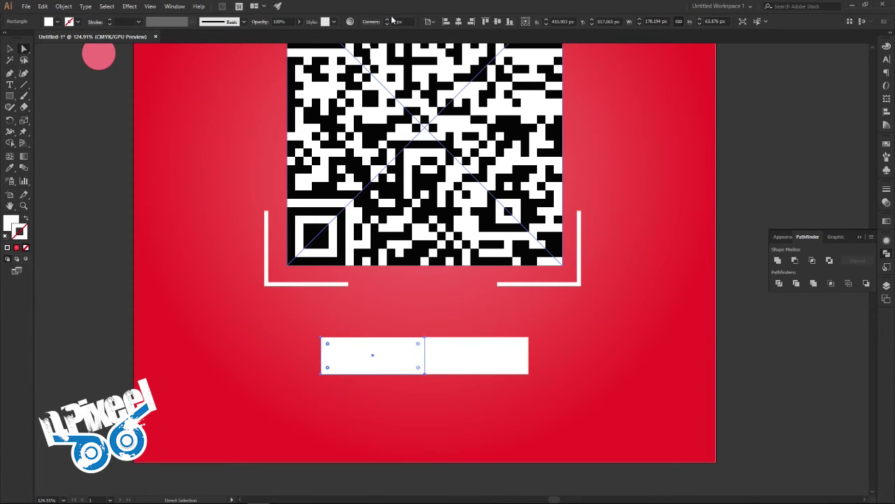
pyautogui.click(389, 22)
pyautogui.write('10')
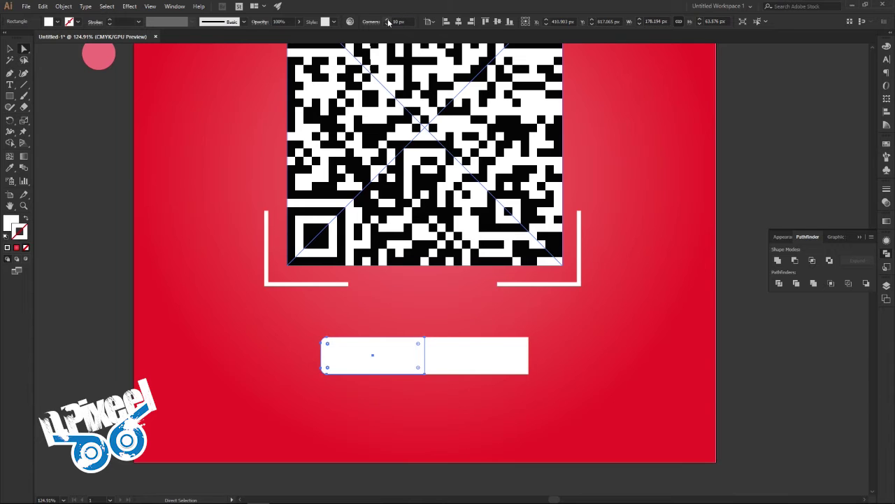
pyautogui.click(486, 360)
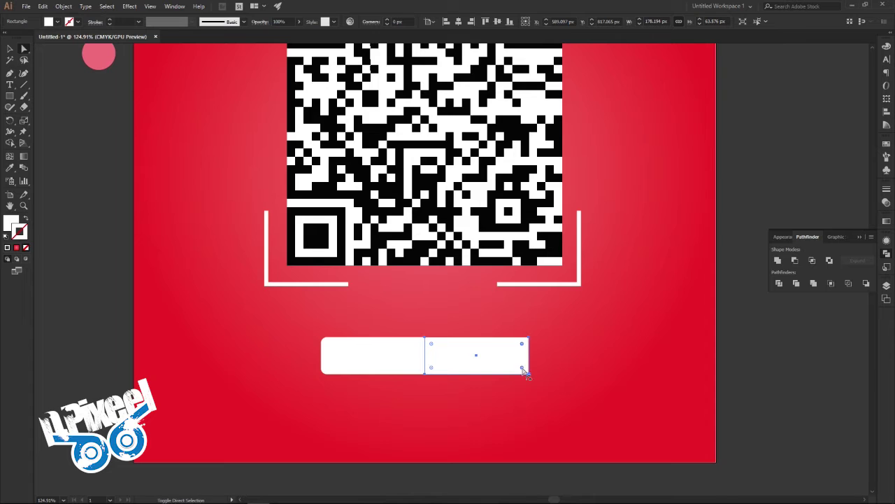
pyautogui.click(403, 22)
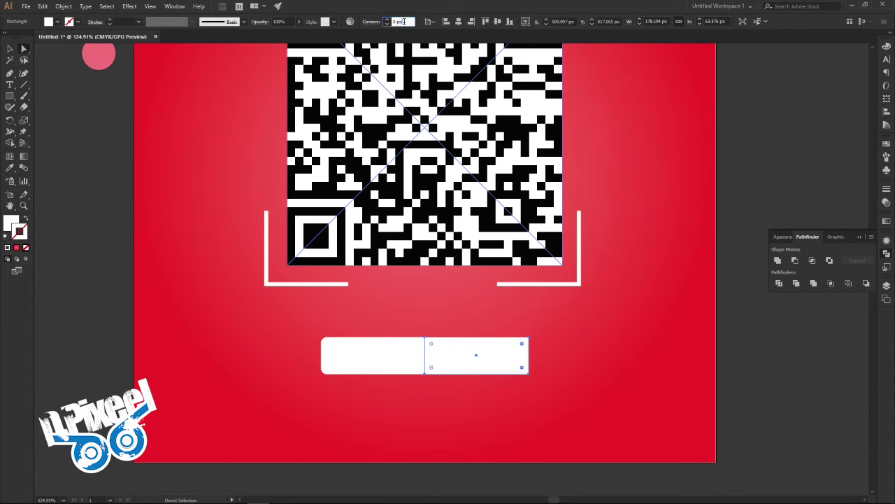
pyautogui.write('10')
pyautogui.press('Return')
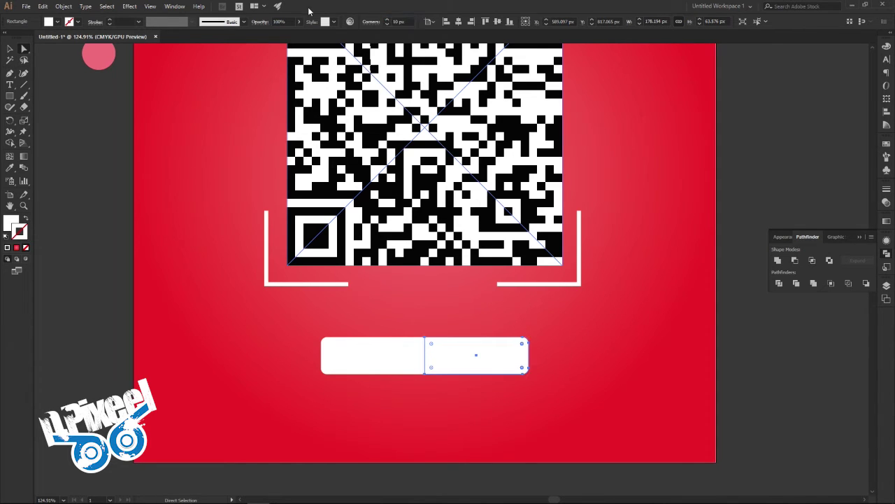
pyautogui.click(10, 48)
pyautogui.click(63, 105)
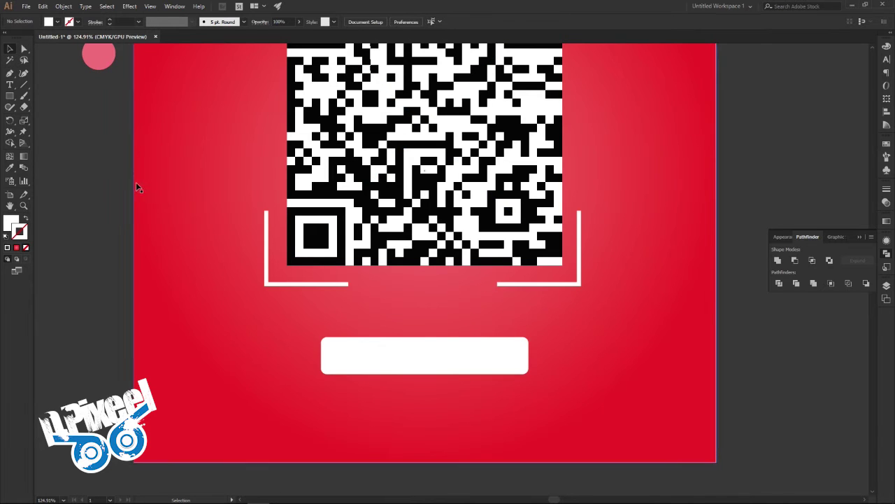
# Step: Fill the right half of the bar with the yellow swatch colour
pyautogui.scroll(3, 119, 252)
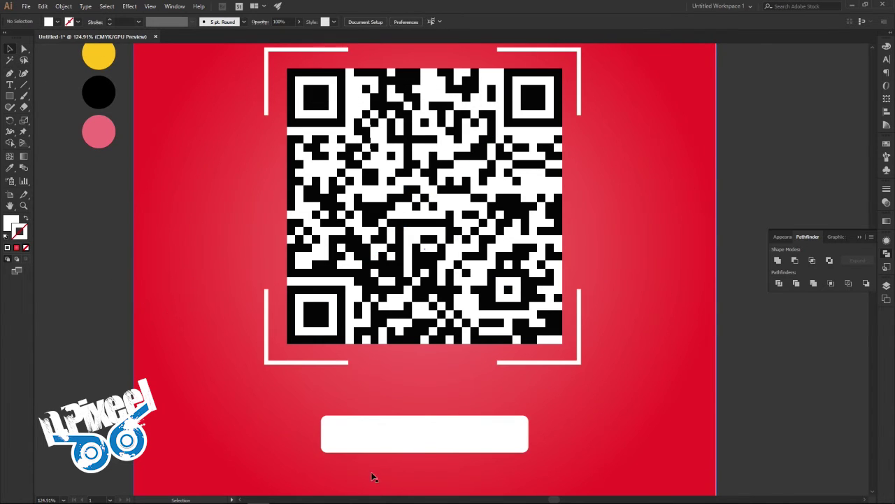
pyautogui.click(461, 445)
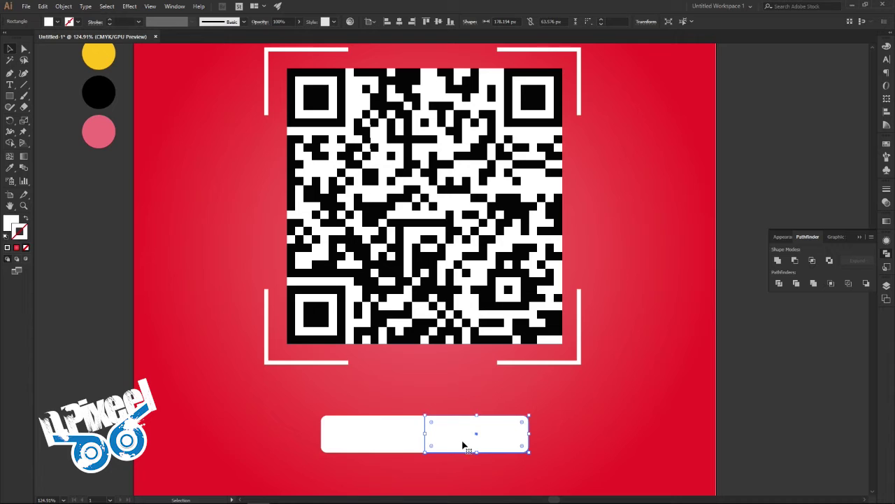
pyautogui.click(10, 168)
pyautogui.scroll(1, 98, 105)
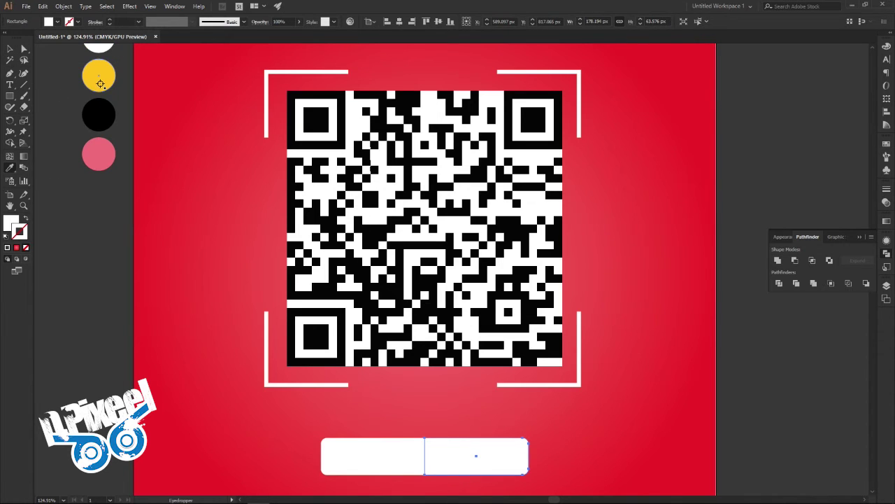
pyautogui.click(100, 83)
pyautogui.click(8, 47)
pyautogui.click(65, 249)
# Step: Group the white and yellow rectangles and set alignment relative to the artboard
pyautogui.click(475, 472)
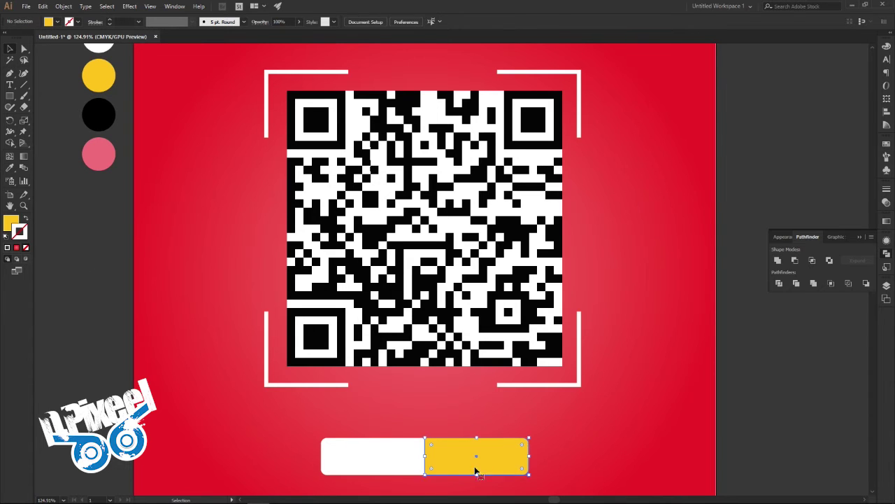
pyautogui.keyDown('shift'); pyautogui.click(385, 465); pyautogui.keyUp('shift')
pyautogui.rightClick(385, 467)
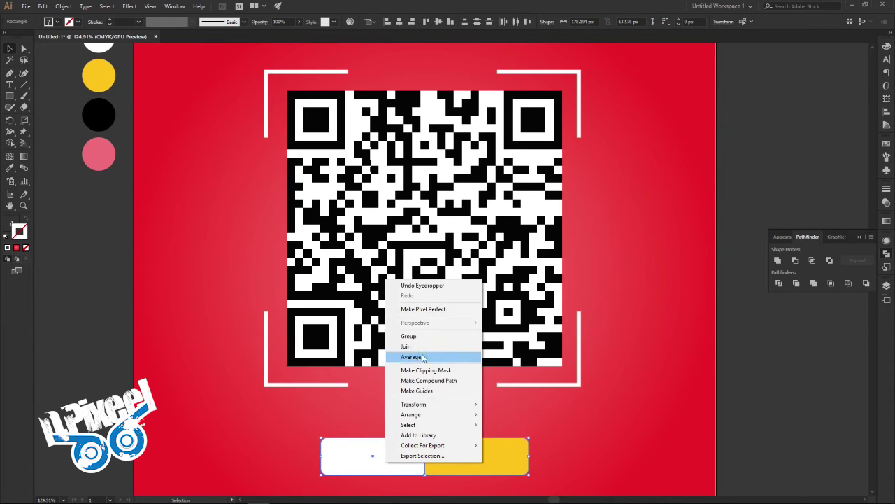
pyautogui.click(409, 336)
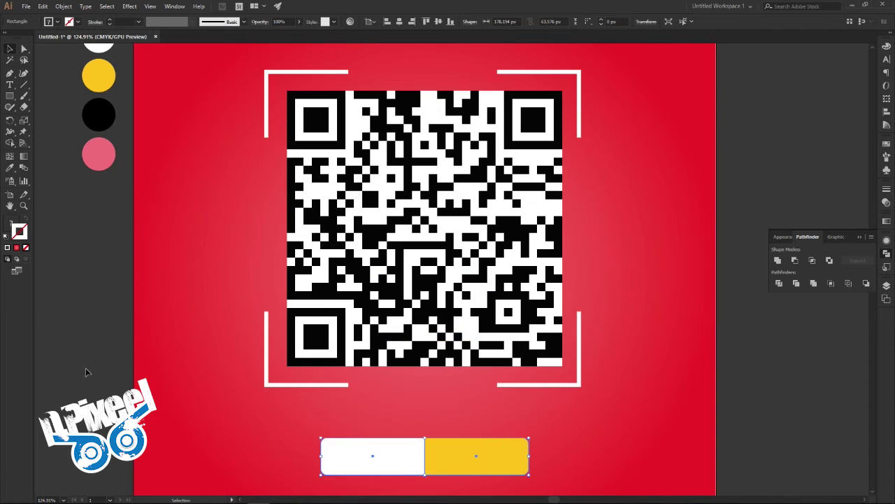
pyautogui.click(371, 23)
pyautogui.click(384, 52)
pyautogui.click(90, 236)
pyautogui.hotkey('ctrl', '0')
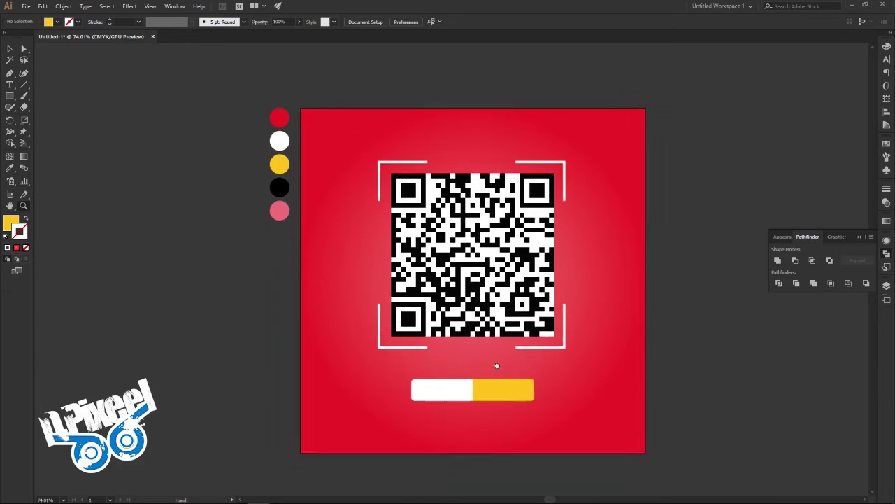
pyautogui.moveTo(505, 363); pyautogui.dragTo(420, 350)
pyautogui.scroll(3, 428, 331)
pyautogui.scroll(-1, 427, 331)
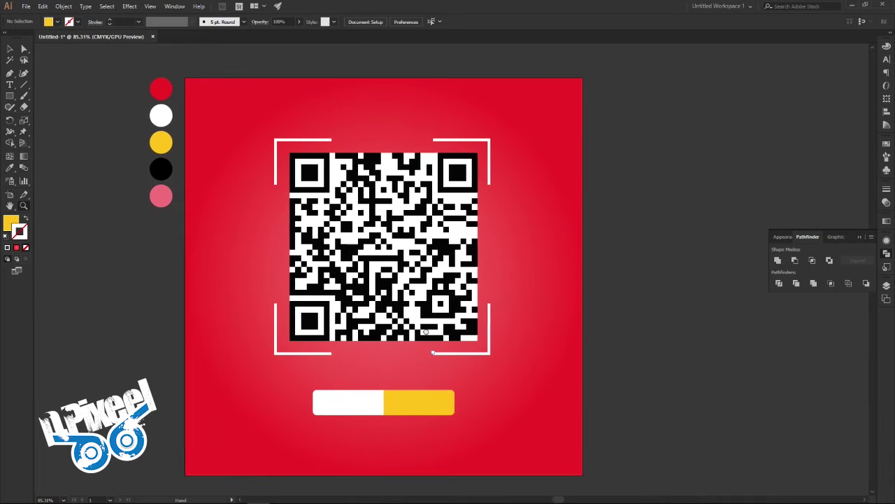
pyautogui.click(9, 49)
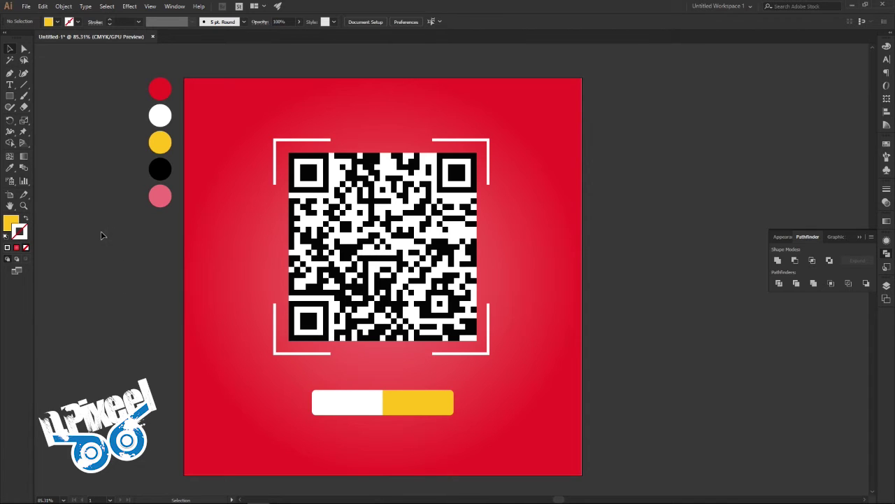
# Step: Scale the grouped bar down, centre it horizontally, and nudge it slightly lower
pyautogui.click(376, 397)
pyautogui.moveTo(455, 389); pyautogui.dragTo(429, 394)
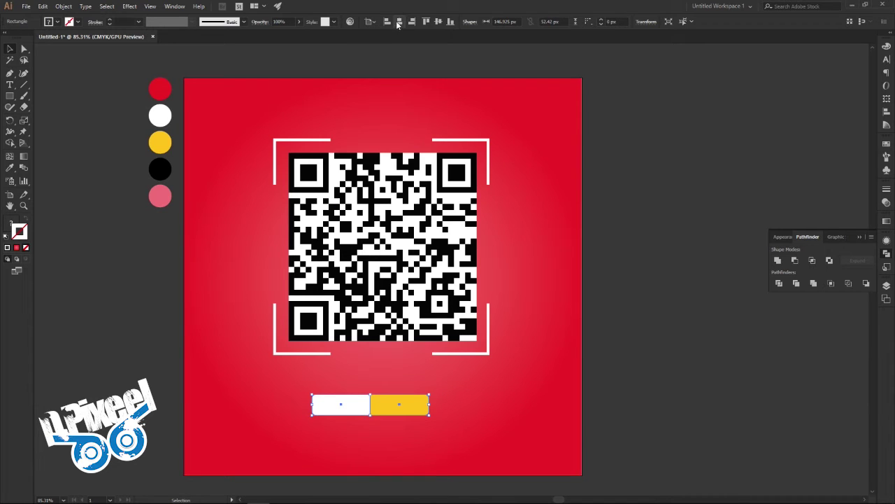
pyautogui.click(398, 22)
pyautogui.moveTo(415, 412); pyautogui.dragTo(414, 417)
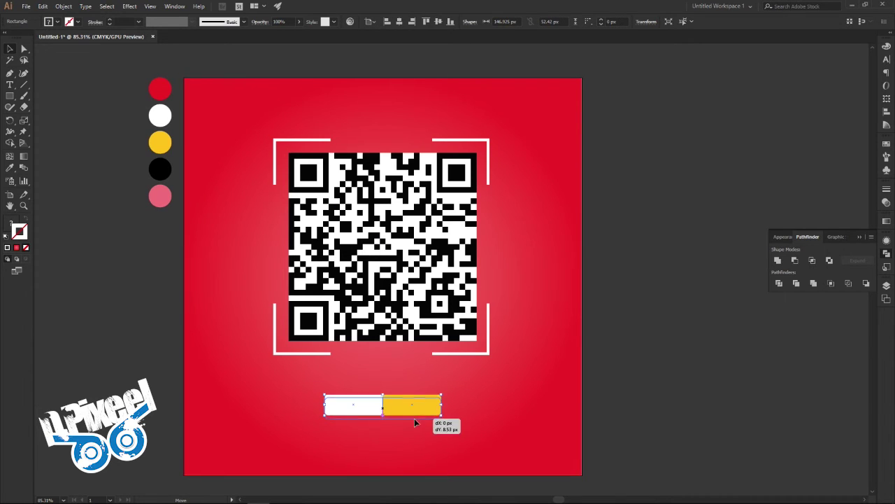
pyautogui.click(637, 178)
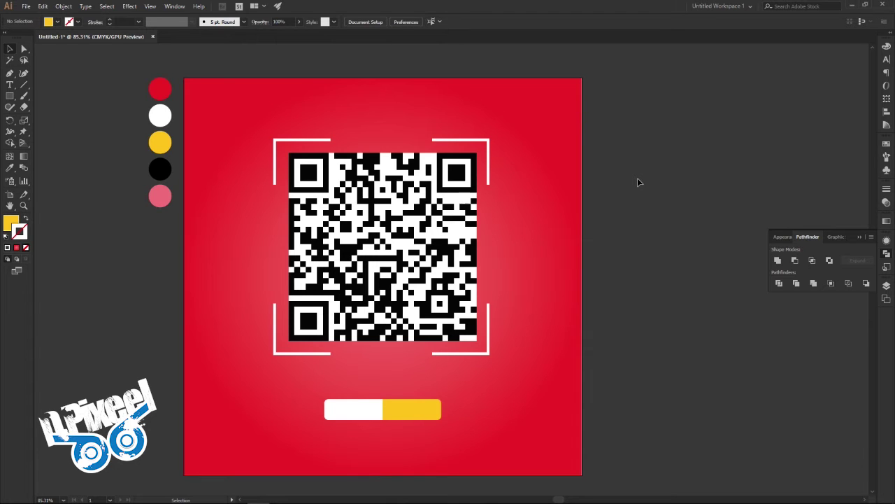
# Step: Inside the bar group, fill the yellow half with the red swatch colour
pyautogui.click(422, 409)
pyautogui.doubleClick(421, 408)
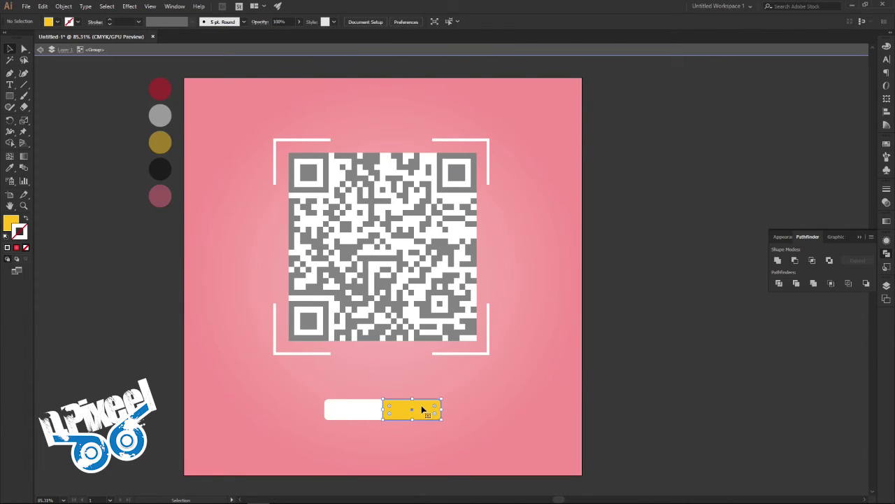
pyautogui.click(10, 168)
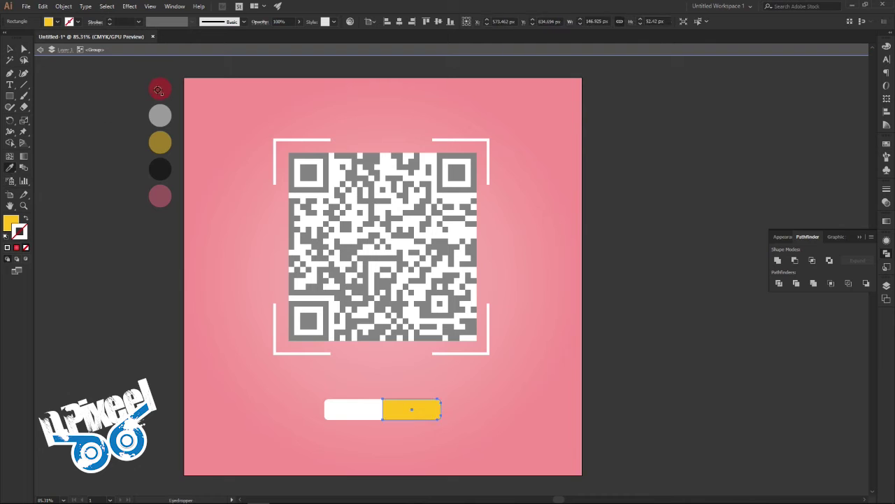
pyautogui.click(158, 89)
pyautogui.click(10, 49)
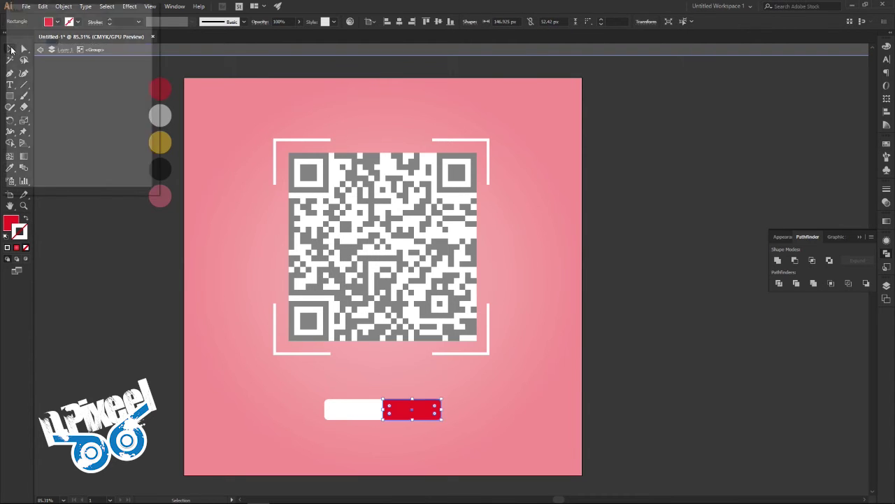
pyautogui.doubleClick(10, 49)
pyautogui.click(112, 171)
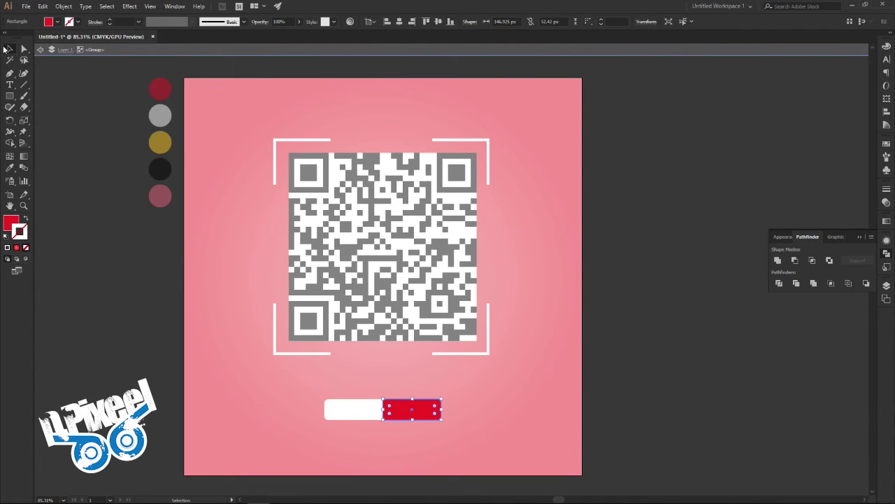
pyautogui.click(748, 291)
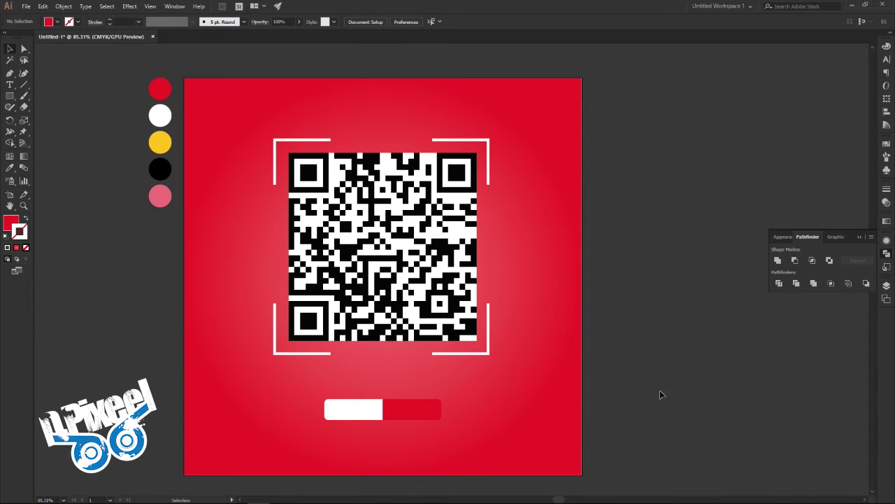
# Step: Fine-tune the red half's fill in the Color Picker and exit group isolation
pyautogui.doubleClick(426, 411)
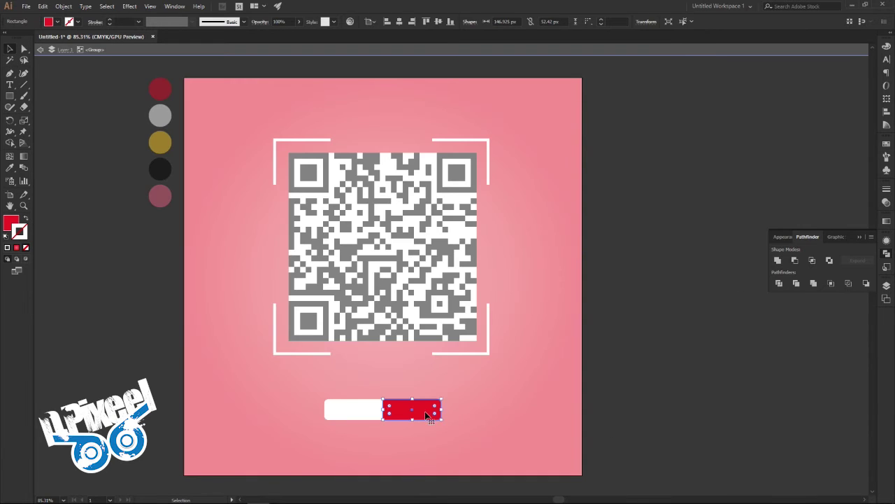
pyautogui.doubleClick(6, 228)
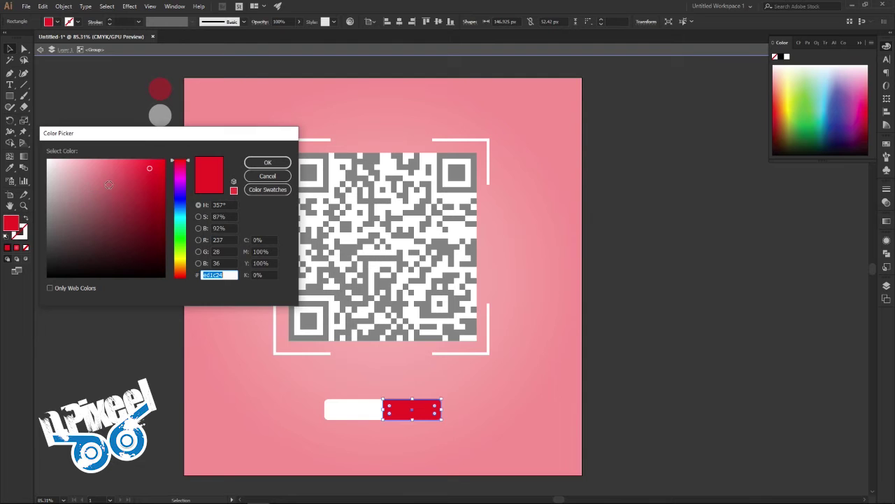
pyautogui.click(267, 163)
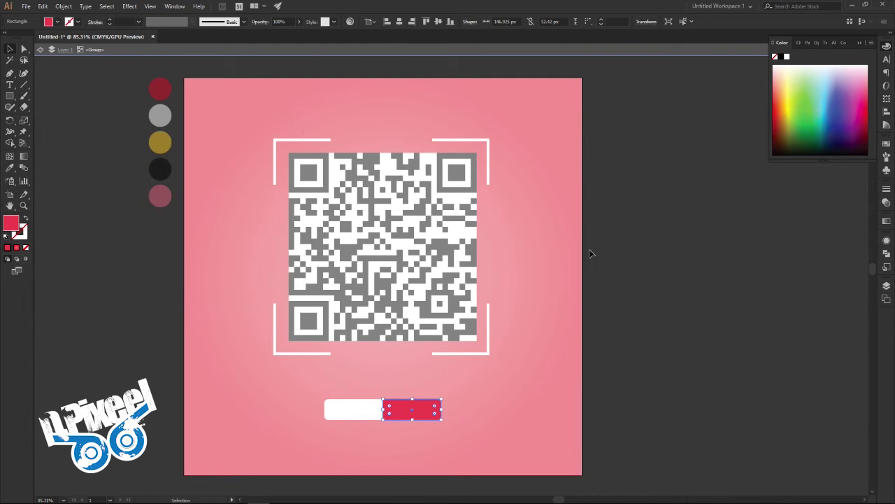
pyautogui.doubleClick(631, 257)
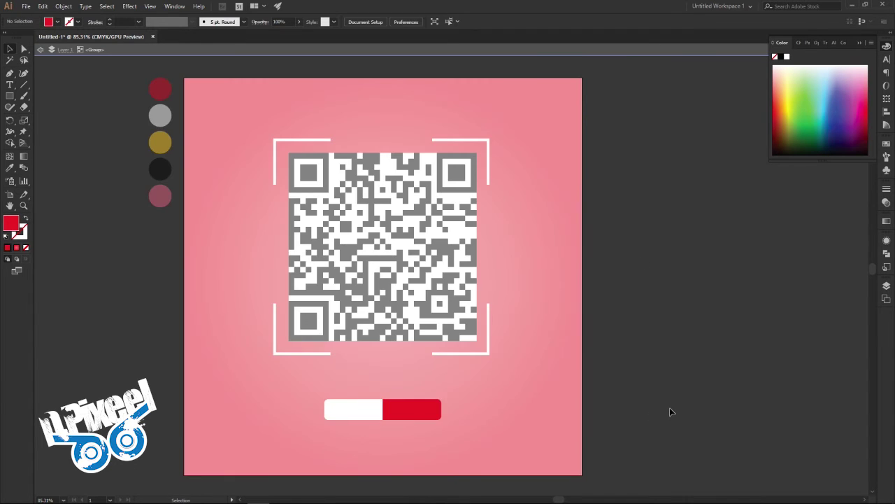
pyautogui.doubleClick(670, 407)
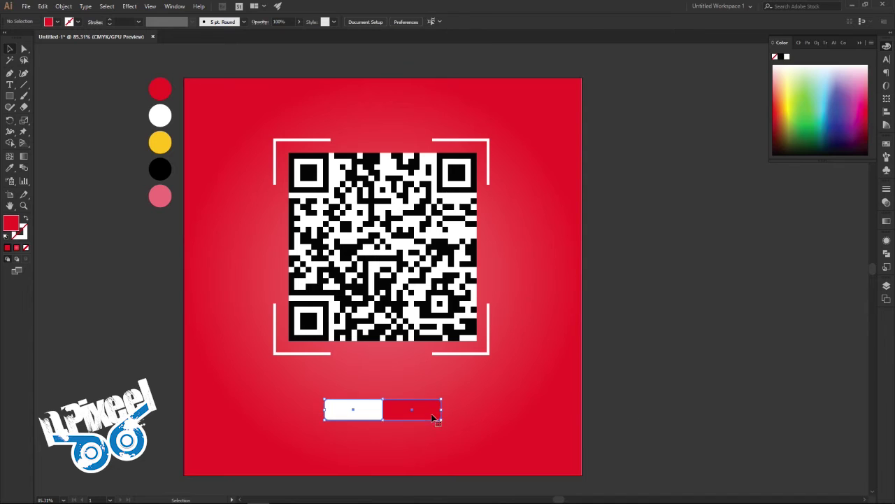
# Step: Give both button halves a Drop Shadow with 30% opacity and 0 px X and Y offsets
pyautogui.moveTo(318, 394); pyautogui.dragTo(440, 422)
pyautogui.click(107, 6)
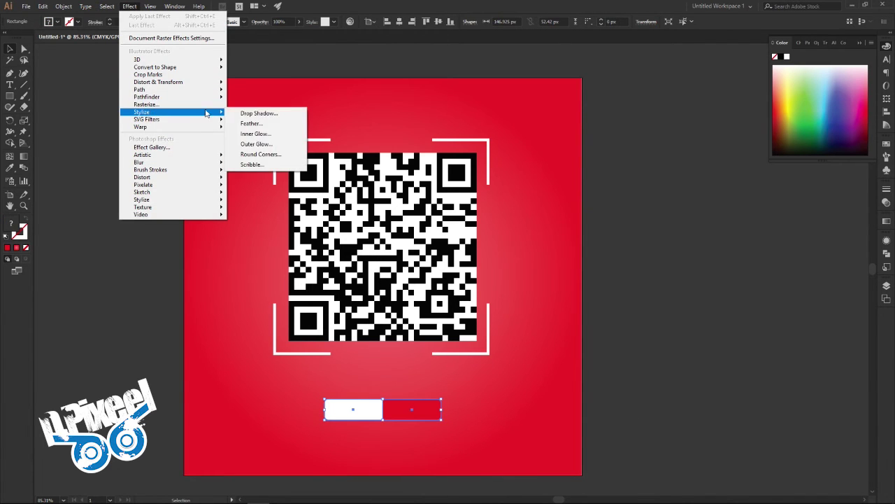
pyautogui.moveTo(142, 112)
pyautogui.click(248, 114)
pyautogui.click(612, 244)
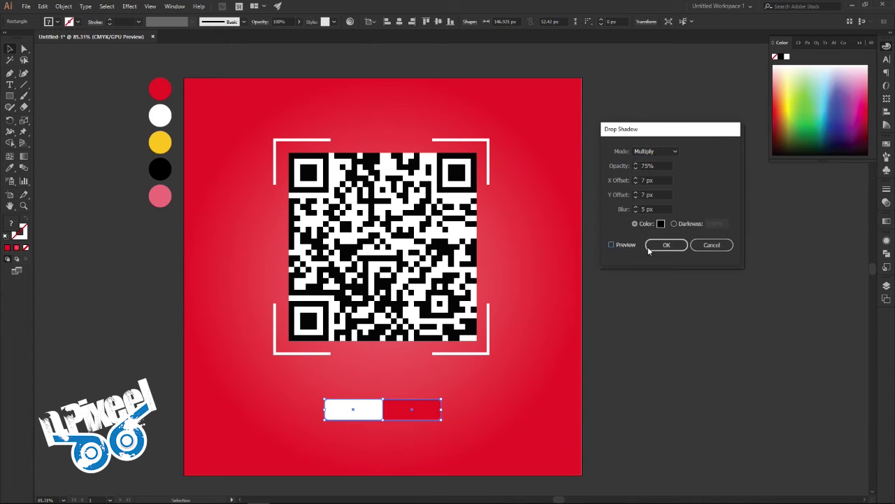
pyautogui.doubleClick(650, 166)
pyautogui.write('30')
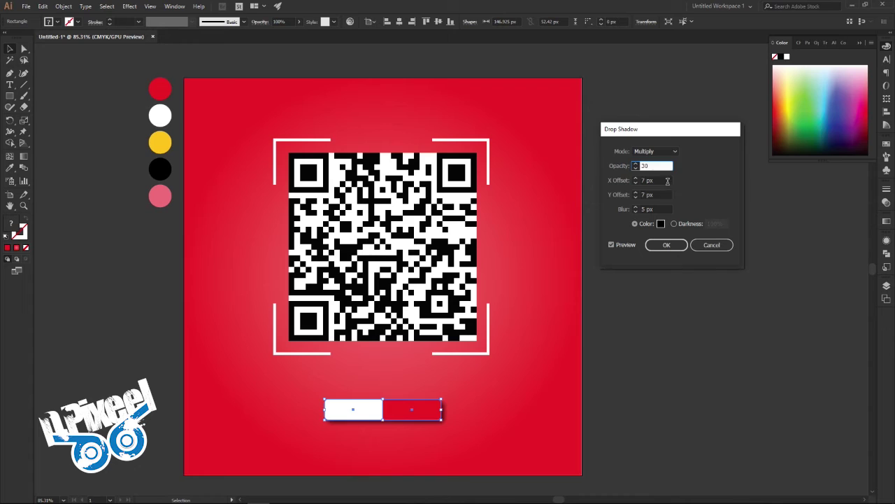
pyautogui.press('Tab')
pyautogui.write('0')
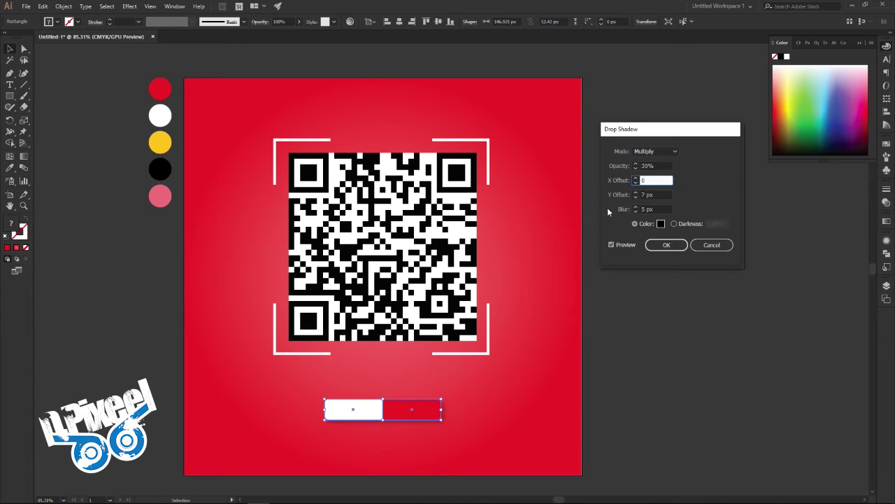
pyautogui.press('Tab')
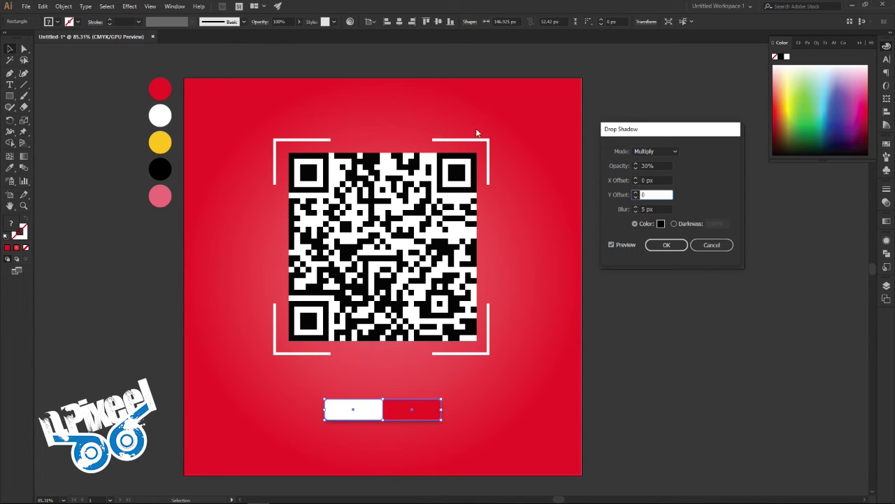
pyautogui.click(651, 166)
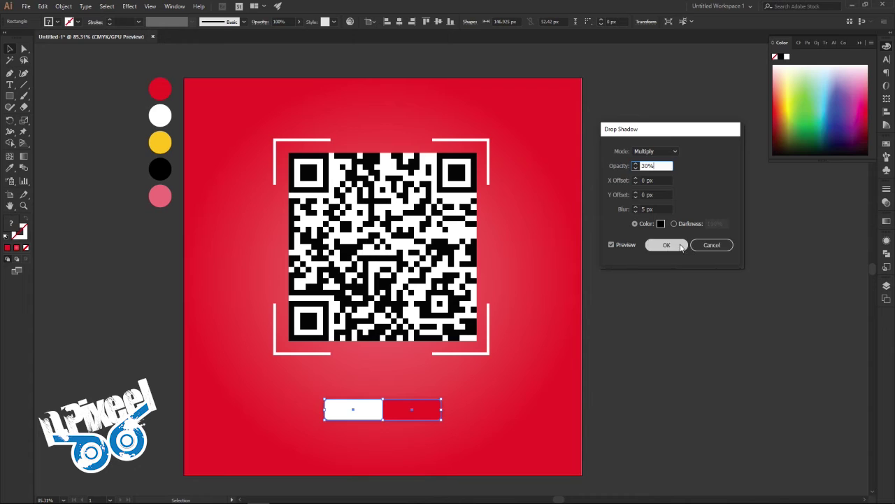
pyautogui.click(681, 247)
pyautogui.click(648, 328)
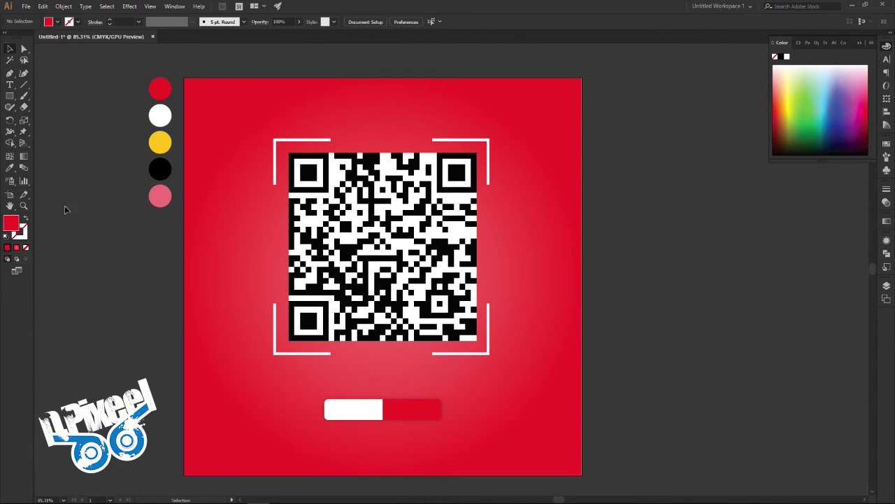
pyautogui.click(10, 84)
# Step: Add the SCAN text object left of the artboard and enlarge it to about 45 pt
pyautogui.click(116, 386)
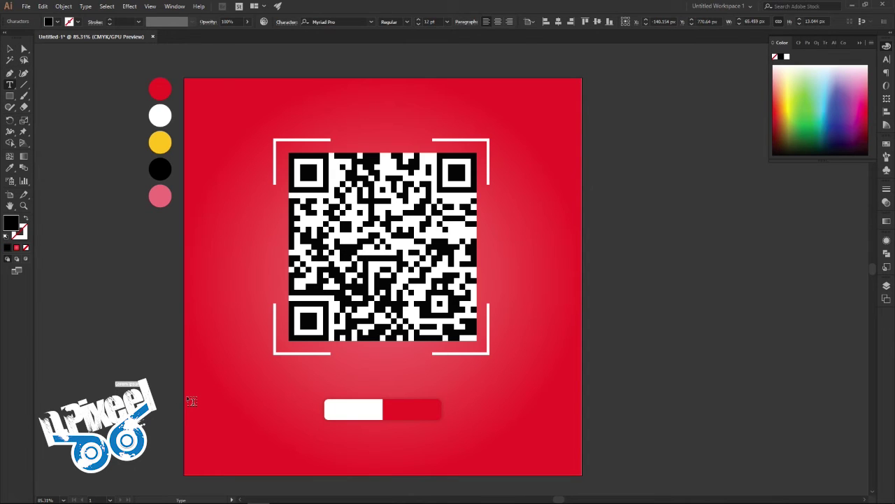
pyautogui.press('BackSpace')
pyautogui.click(10, 49)
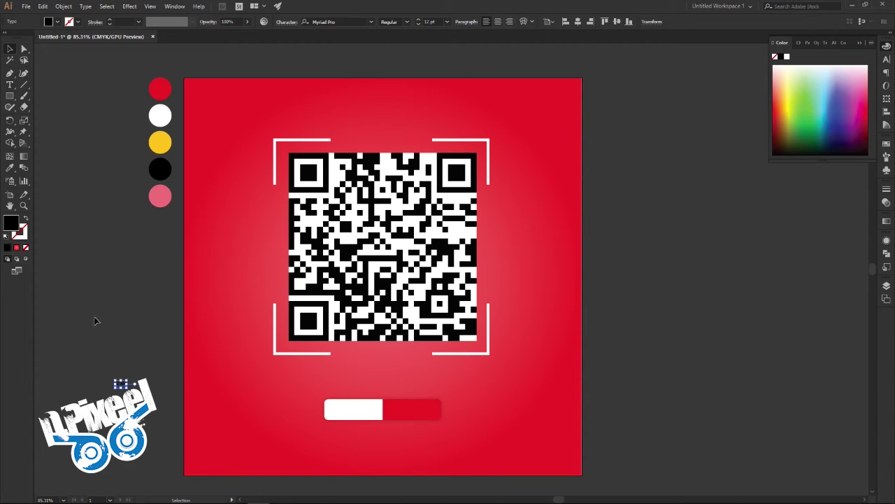
pyautogui.moveTo(137, 387); pyautogui.dragTo(166, 394)
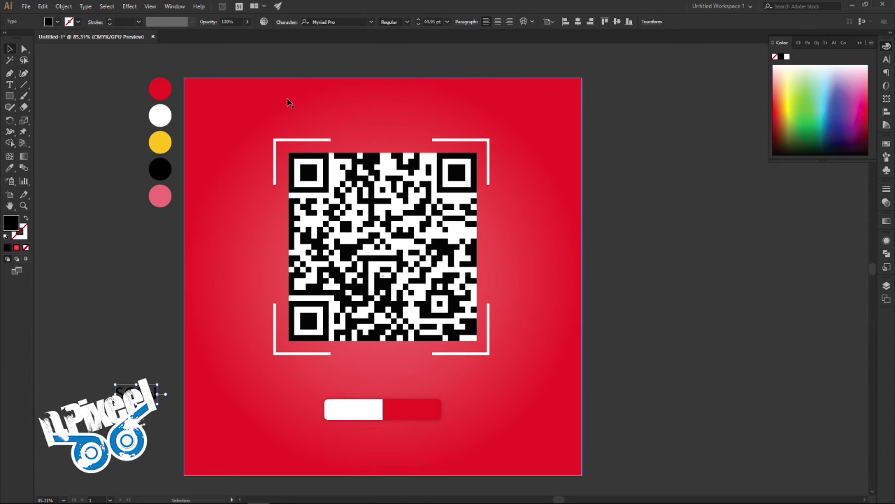
# Step: Set SCAN's font to Bebas Neue Bold and move it onto the button's white half
pyautogui.click(350, 22)
pyautogui.press('Down')
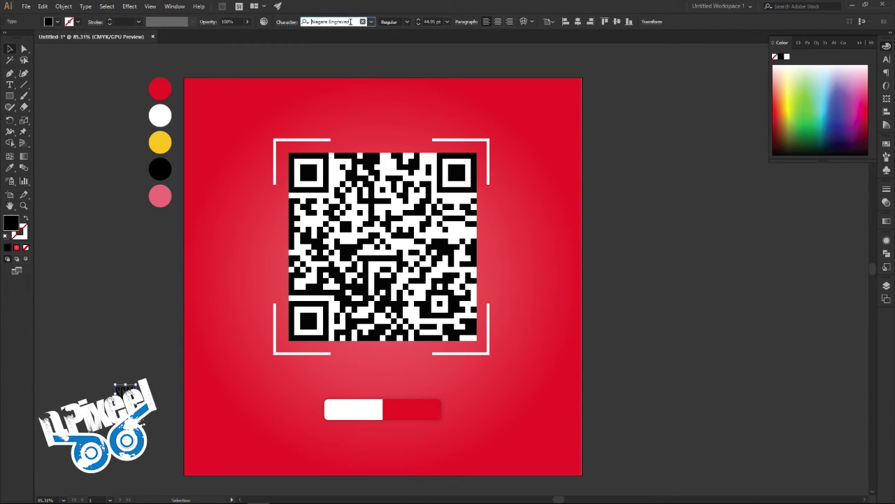
pyautogui.press('Down')
pyautogui.press('Down')
pyautogui.press('Down')
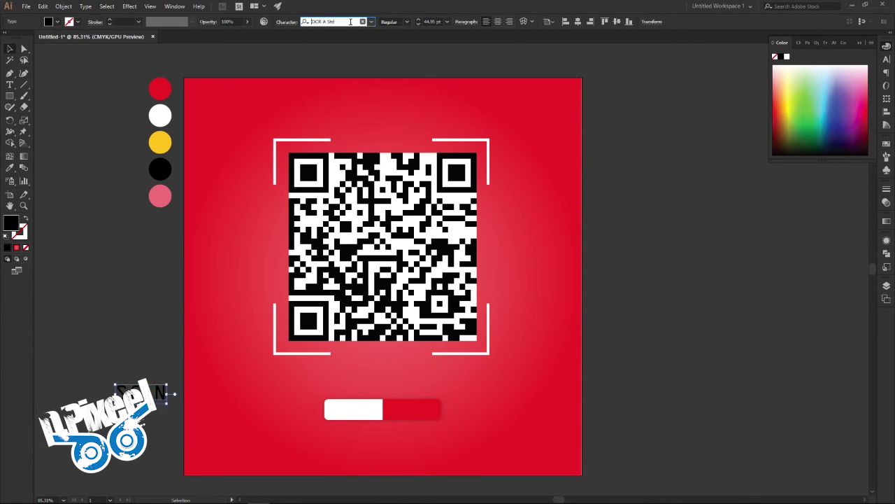
pyautogui.click(351, 21)
pyautogui.write('BAS')
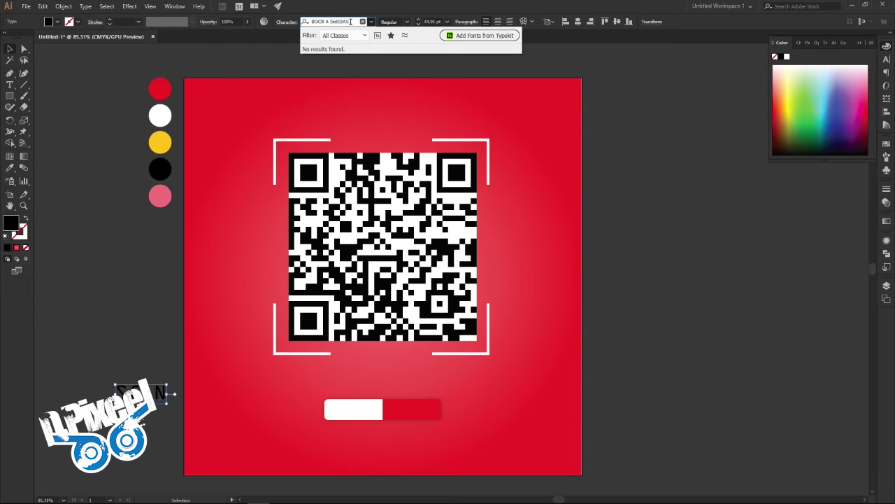
pyautogui.hotkey('ctrl', 'a')
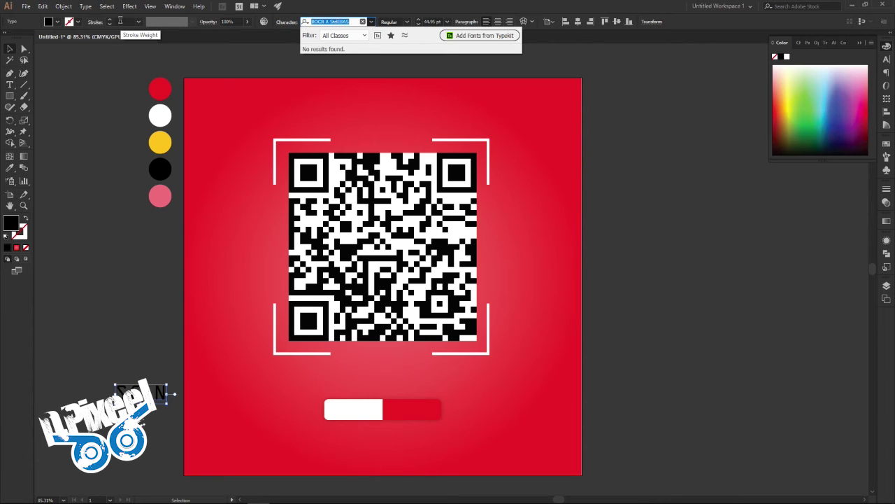
pyautogui.write('BEBAS')
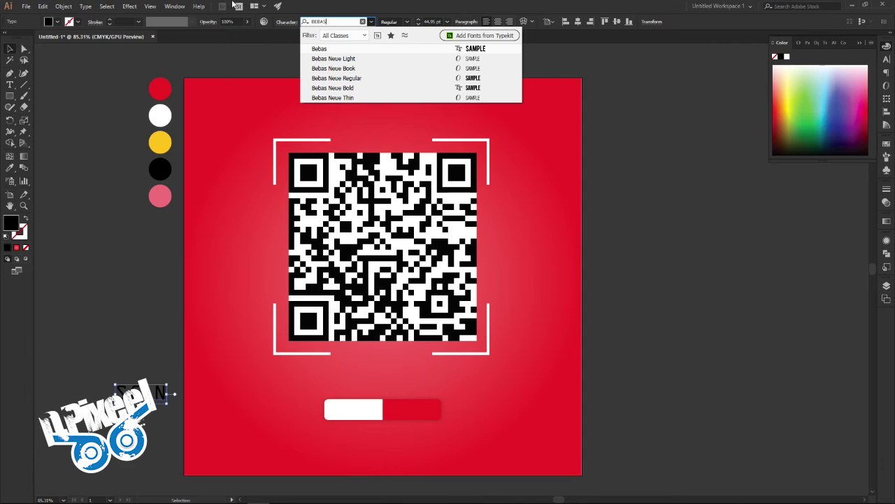
pyautogui.click(335, 89)
pyautogui.moveTo(123, 390); pyautogui.dragTo(356, 414)
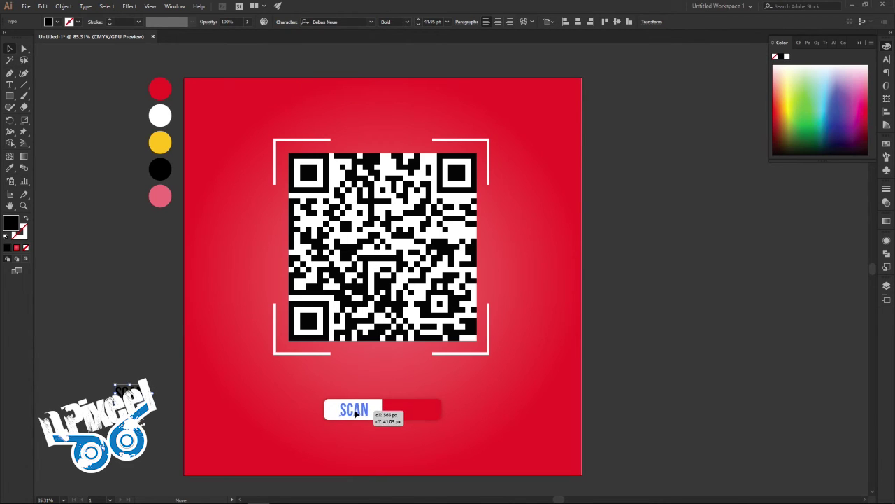
pyautogui.click(654, 389)
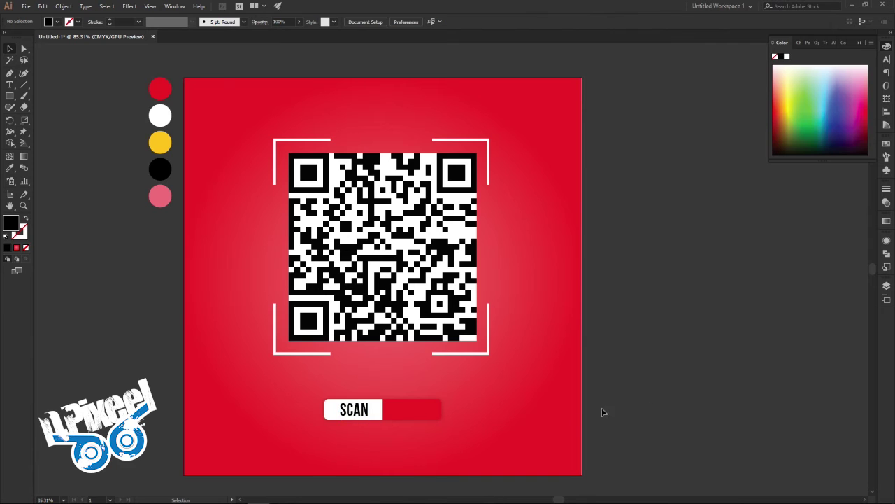
# Step: Zoom in on the button and sample the yellow circle's colour with the Eyedropper
pyautogui.scroll(1, 420, 413)
pyautogui.scroll(3, 490, 440)
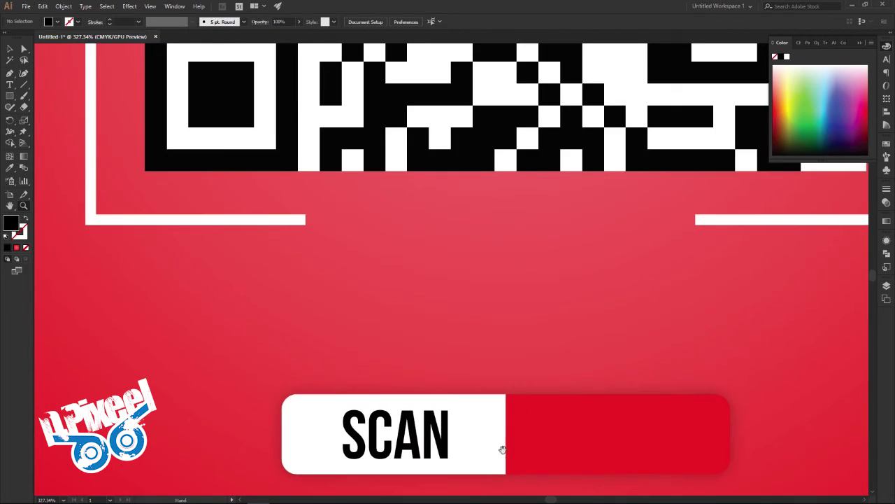
pyautogui.moveTo(502, 448); pyautogui.dragTo(352, 336)
pyautogui.scroll(1, 358, 337)
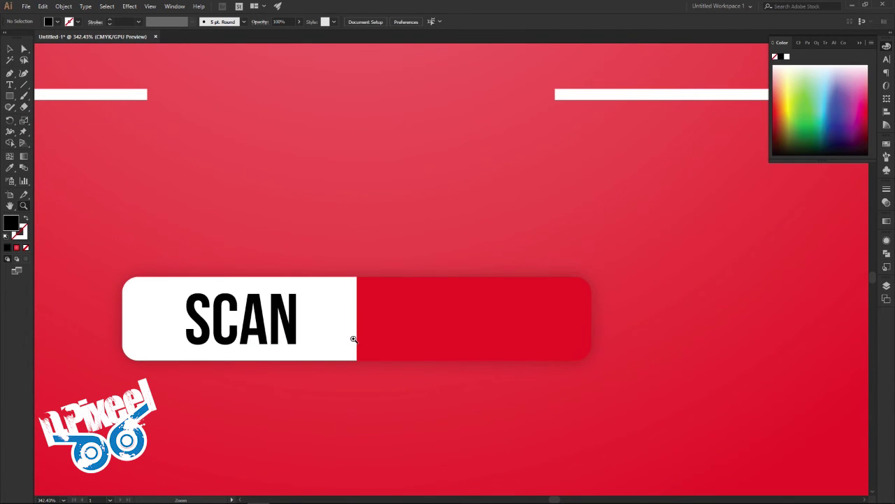
pyautogui.scroll(-5, 361, 330)
pyautogui.scroll(1, 170, 314)
pyautogui.scroll(2, 250, 314)
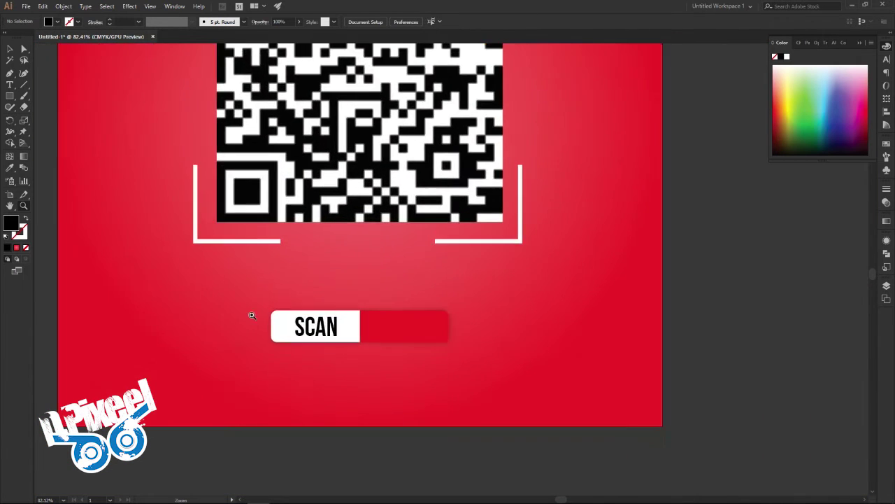
pyautogui.scroll(1, 284, 319)
pyautogui.scroll(-3, 285, 319)
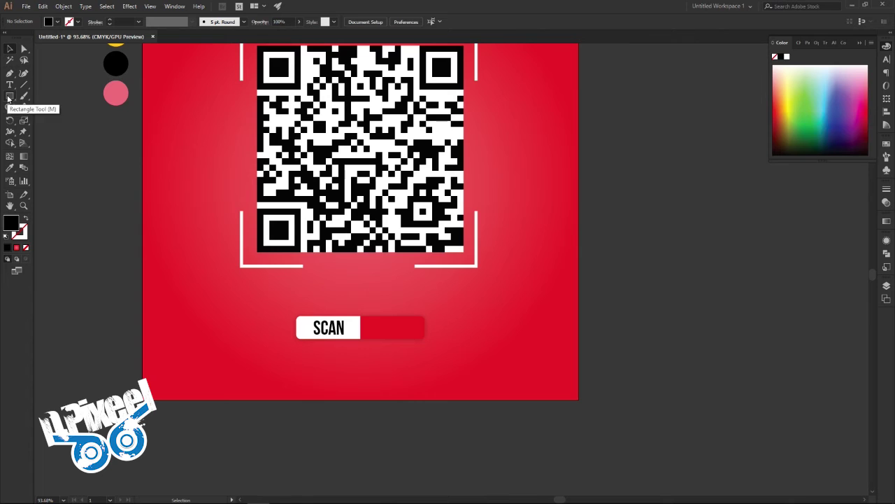
pyautogui.click(10, 168)
pyautogui.moveTo(157, 260); pyautogui.dragTo(154, 321)
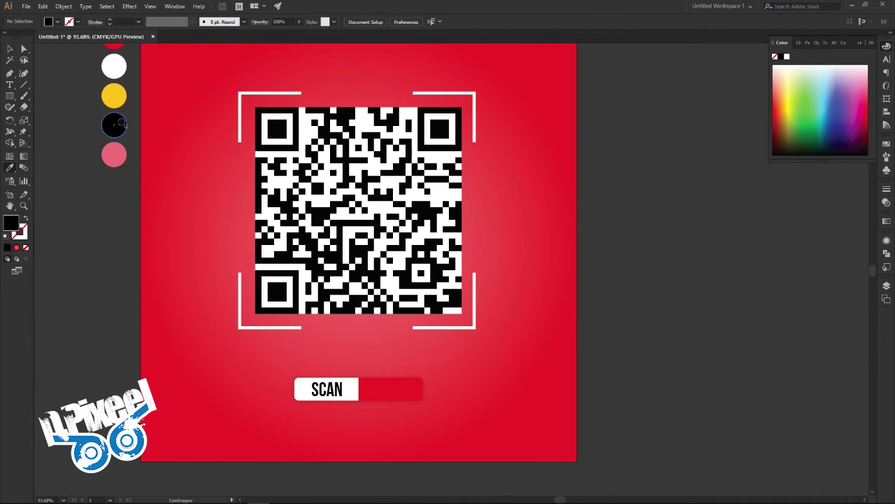
pyautogui.click(114, 95)
pyautogui.click(9, 50)
# Step: Draw a 34 px yellow square beside SCAN, straddling the white-red seam
pyautogui.click(11, 96)
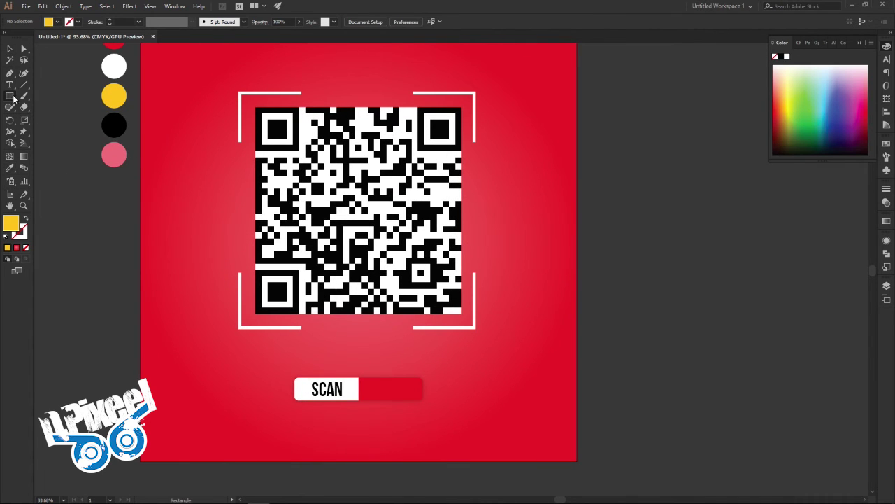
pyautogui.press('z')
pyautogui.moveTo(351, 385); pyautogui.dragTo(492, 389)
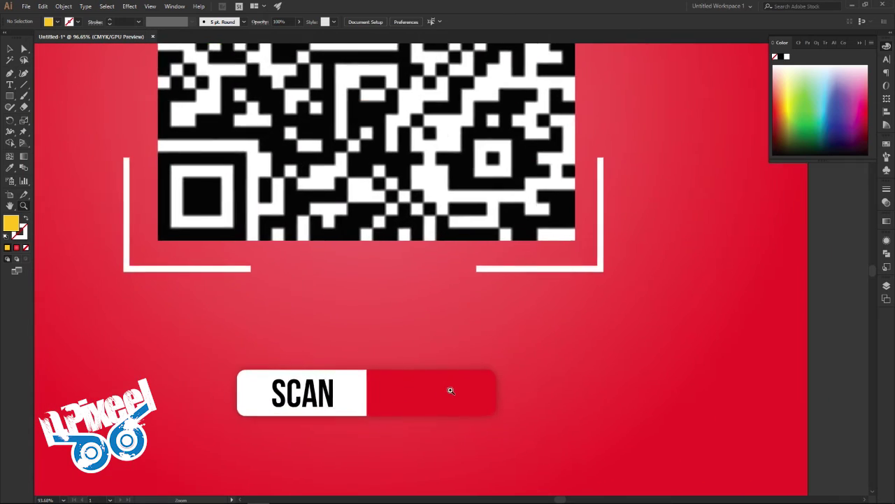
pyautogui.click(10, 96)
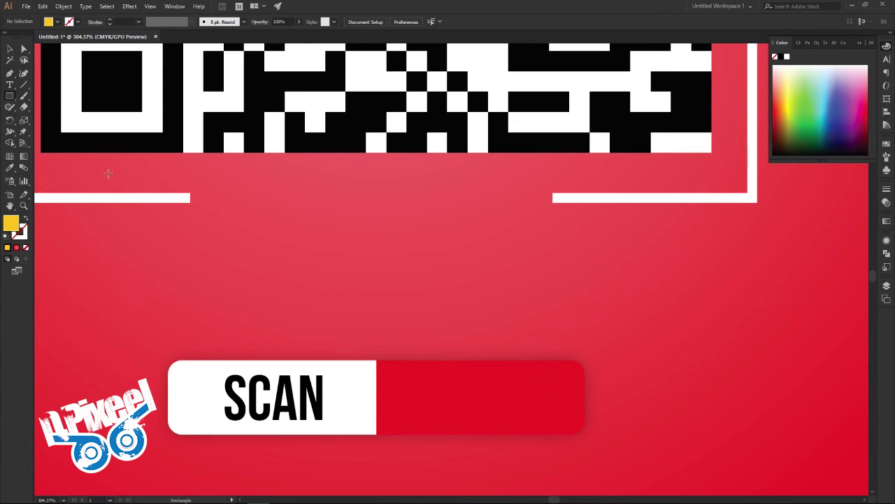
pyautogui.moveTo(355, 376); pyautogui.dragTo(403, 421)
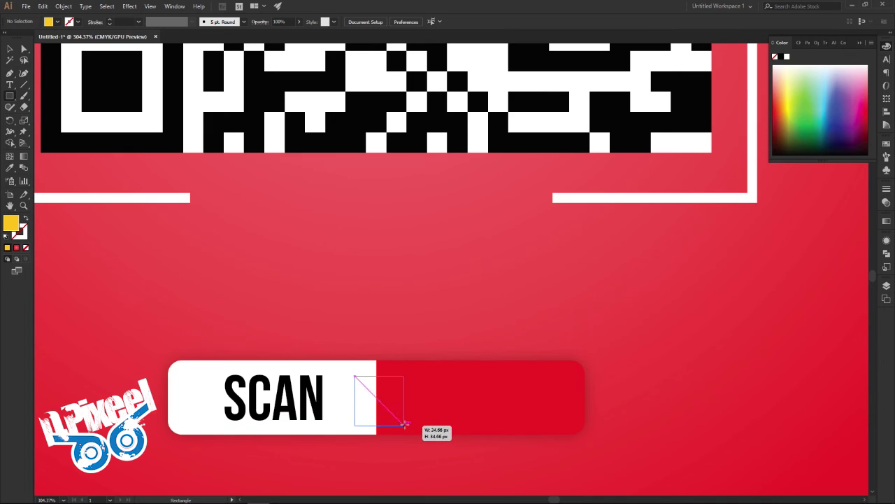
pyautogui.moveTo(404, 422); pyautogui.dragTo(403, 425)
pyautogui.click(10, 48)
pyautogui.moveTo(380, 402); pyautogui.dragTo(380, 402)
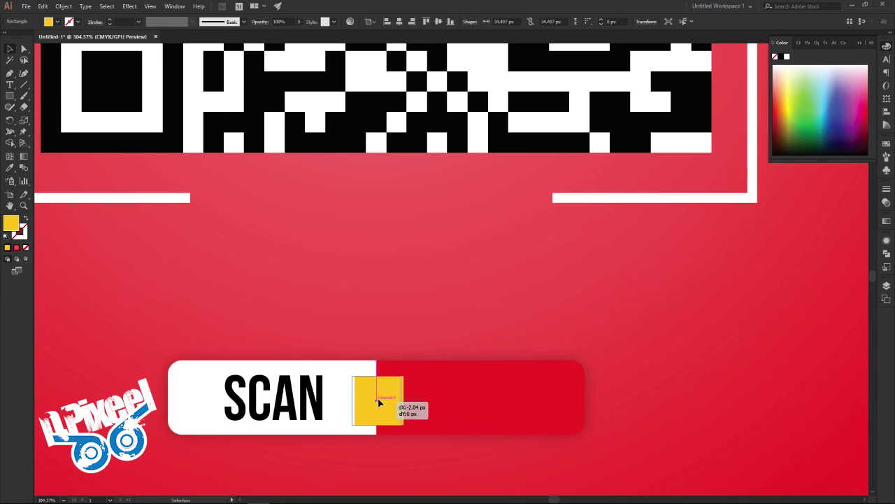
pyautogui.moveTo(379, 399); pyautogui.dragTo(378, 398)
# Step: Duplicate the SCAN text and retype the copy as 'TO'
pyautogui.click(212, 314)
pyautogui.click(286, 413)
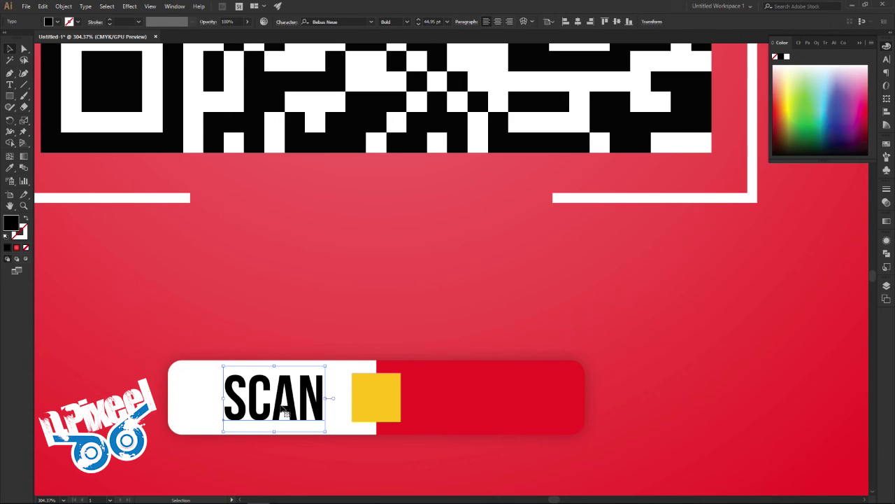
pyautogui.click(42, 6)
pyautogui.click(57, 52)
pyautogui.click(42, 6)
pyautogui.click(57, 61)
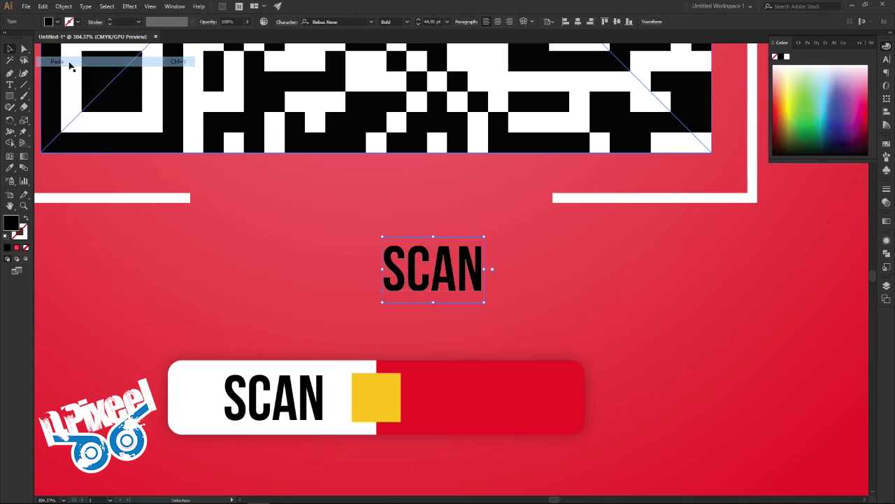
pyautogui.doubleClick(420, 278)
pyautogui.hotkey('ctrl', 'a')
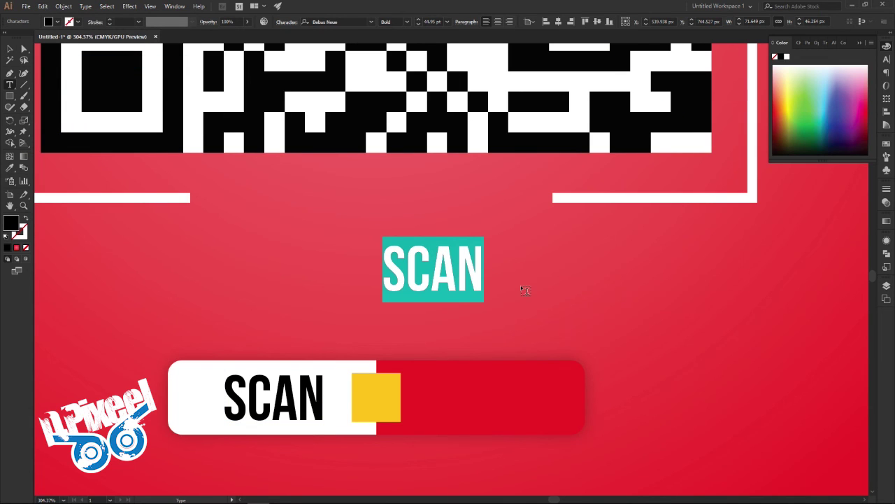
pyautogui.write('T')
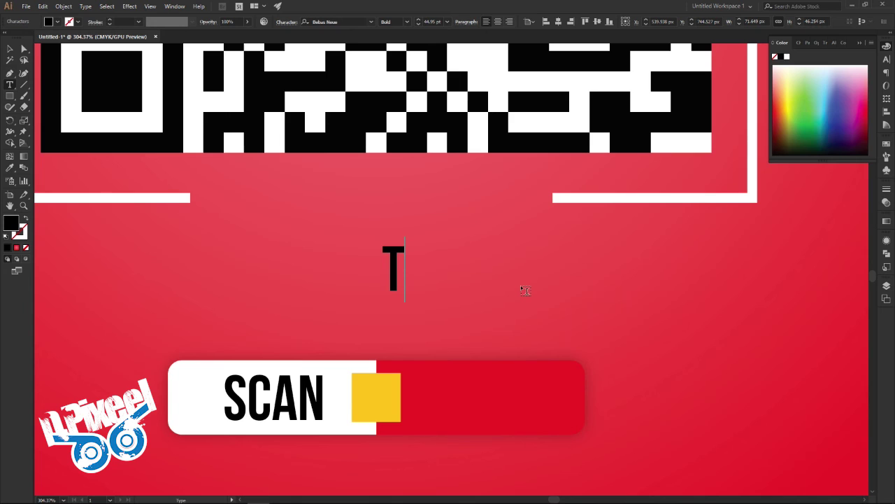
pyautogui.write('O')
pyautogui.click(10, 49)
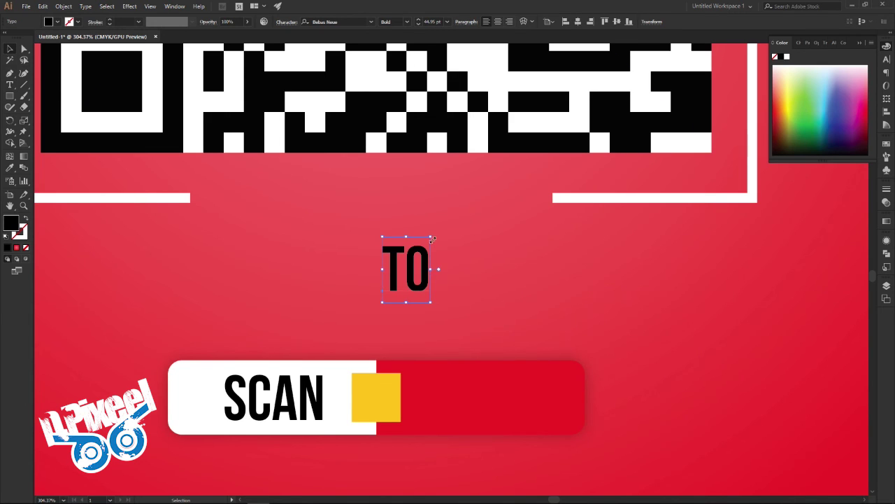
# Step: Shrink TO onto the yellow square and set alignment to the selection
pyautogui.moveTo(431, 237); pyautogui.dragTo(382, 400)
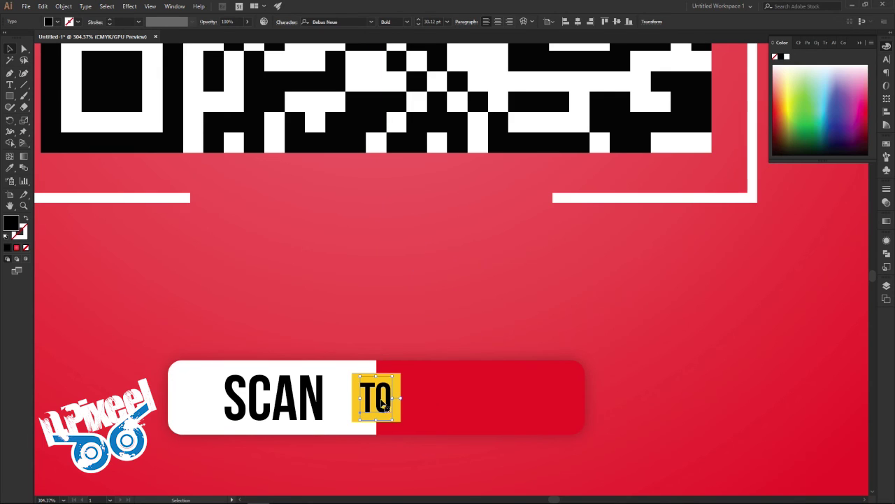
pyautogui.keyDown('shift'); pyautogui.click(399, 414); pyautogui.keyUp('shift')
pyautogui.keyDown('shift'); pyautogui.click(335, 105); pyautogui.keyUp('shift')
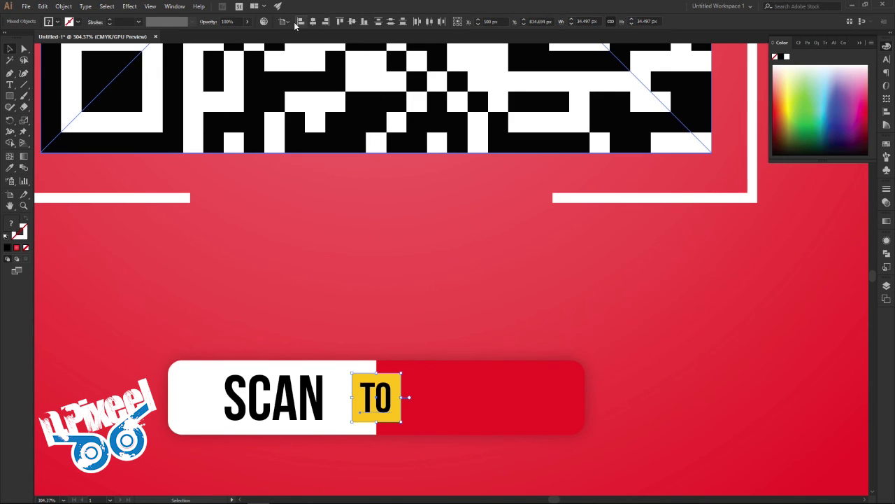
pyautogui.click(283, 23)
pyautogui.click(306, 33)
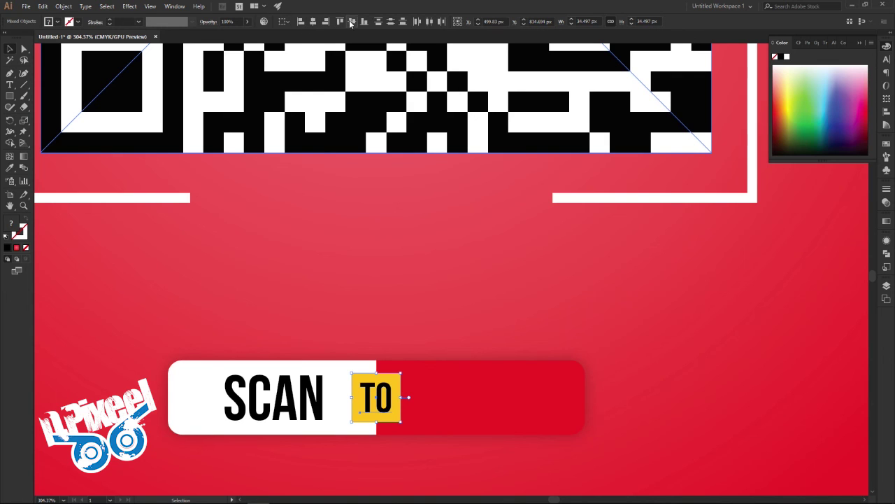
# Step: Paste a spare copy of SCAN onto the canvas above the button
pyautogui.click(324, 397)
pyautogui.click(43, 6)
pyautogui.click(43, 6)
pyautogui.click(57, 62)
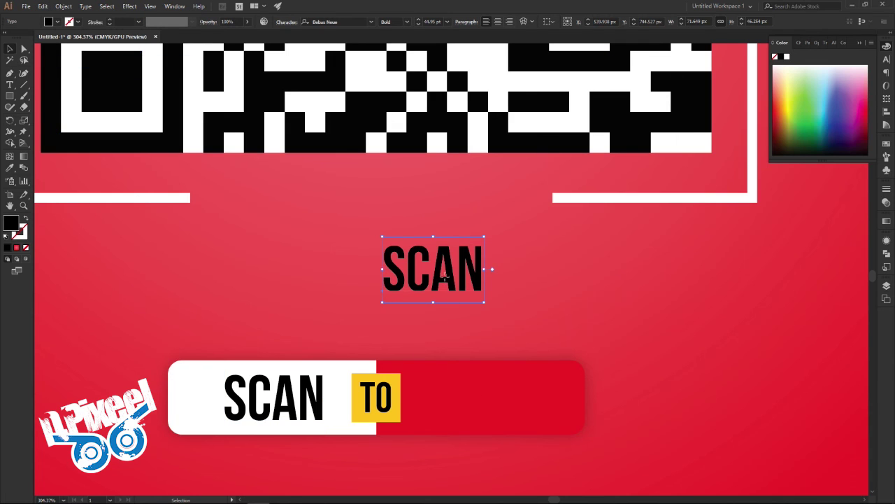
# Step: Retype the pasted SCAN copy as 'VIEW'
pyautogui.press('t')
pyautogui.moveTo(478, 268); pyautogui.dragTo(365, 262)
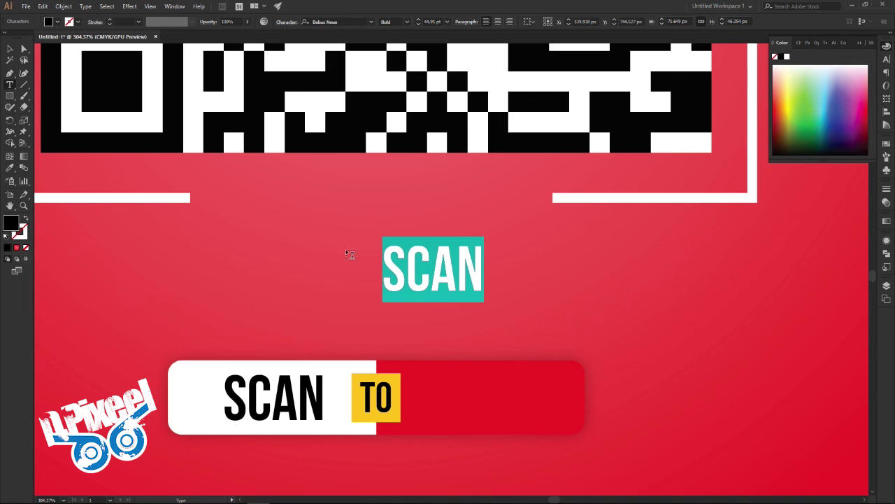
pyautogui.write('VI')
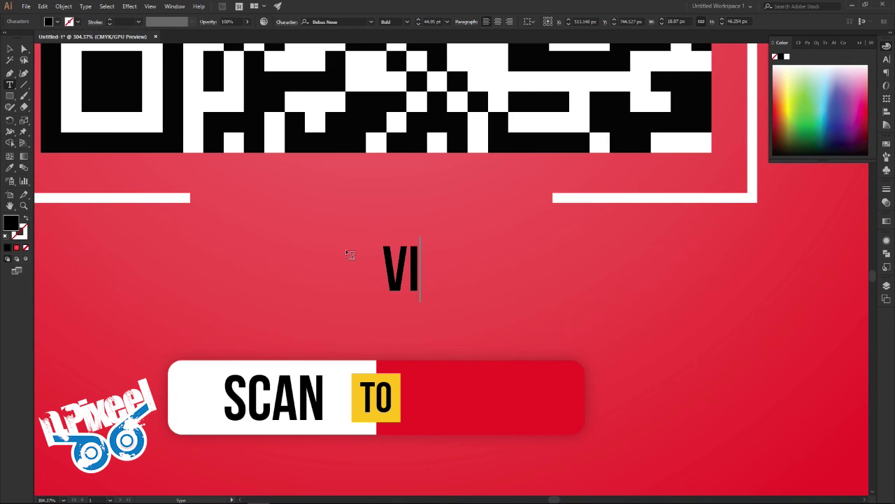
pyautogui.write('EW')
pyautogui.click(10, 48)
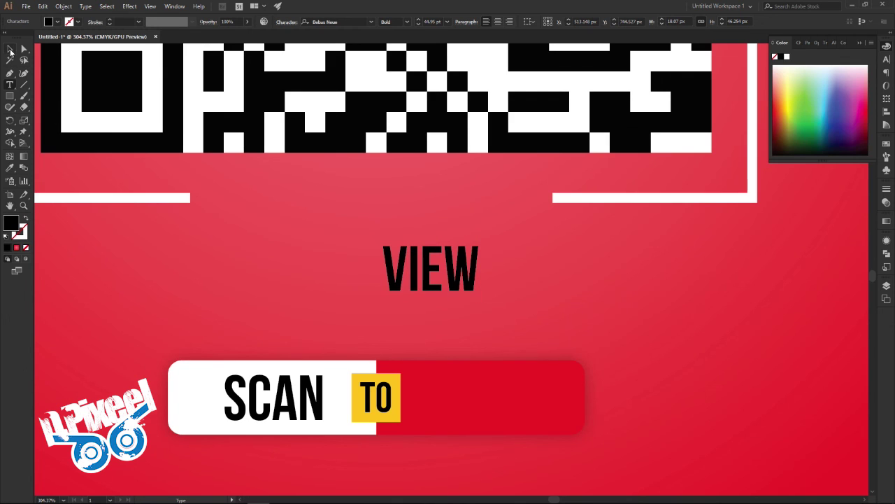
# Step: Move VIEW into the red bar of the button and fill it white
pyautogui.moveTo(432, 280); pyautogui.dragTo(511, 407)
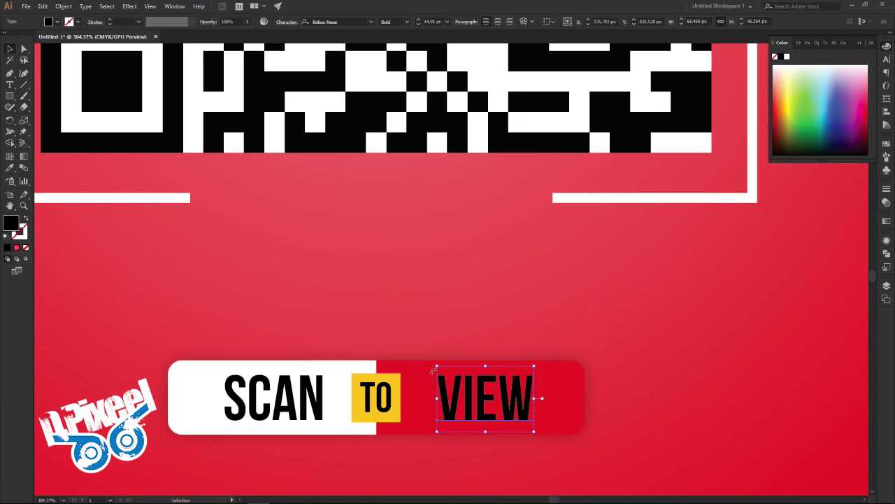
pyautogui.click(57, 24)
pyautogui.click(17, 39)
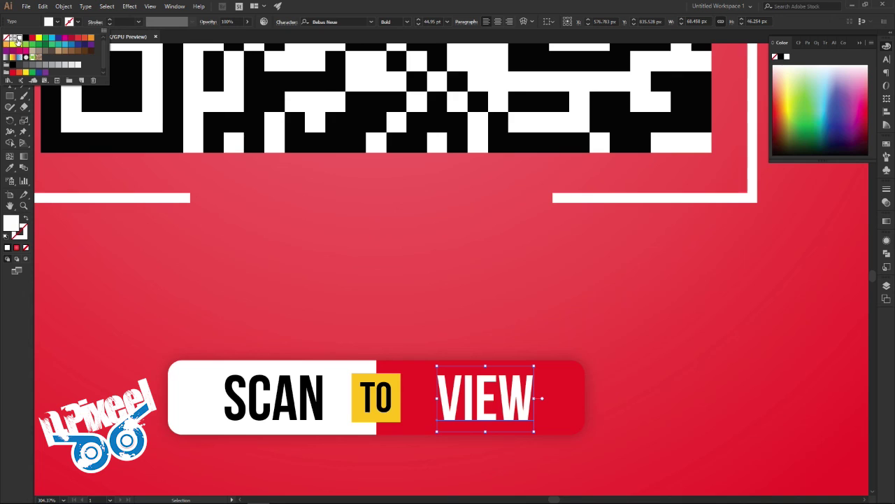
pyautogui.click(430, 298)
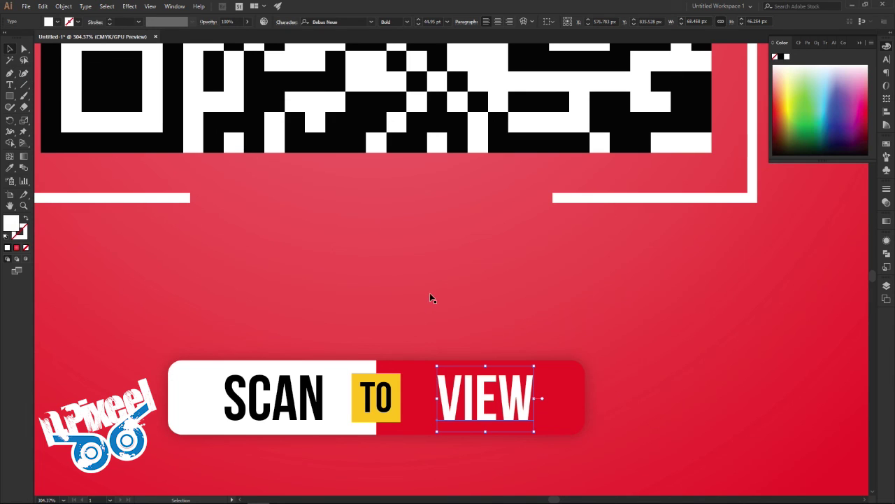
pyautogui.click(323, 385)
# Step: Colour SCAN with the button's red using the Eyedropper
pyautogui.press('i')
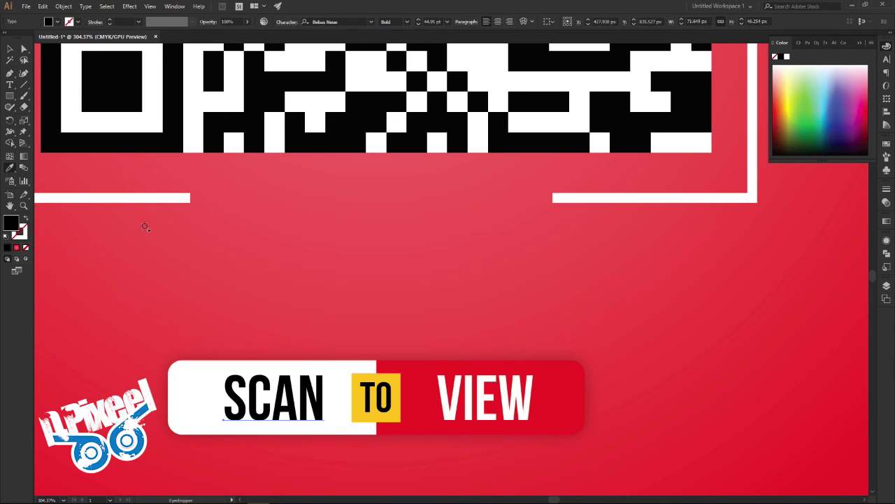
pyautogui.click(486, 367)
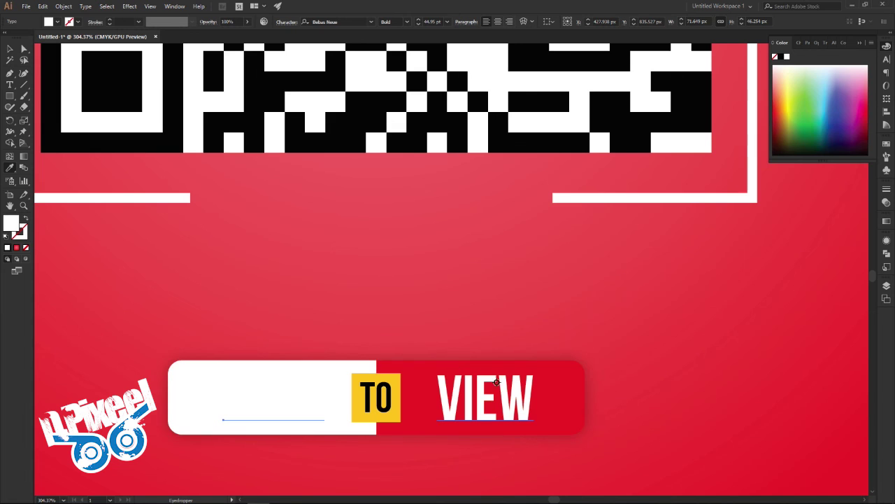
pyautogui.click(572, 392)
pyautogui.press('v')
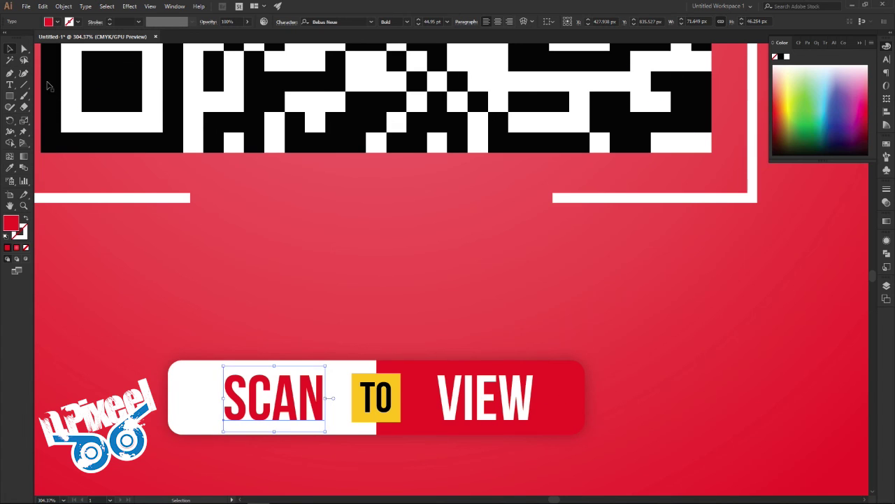
pyautogui.click(402, 298)
pyautogui.press('z')
pyautogui.moveTo(543, 331)
pyautogui.mouseDown()
pyautogui.moveTo(422, 314)
pyautogui.moveTo(437, 316)
pyautogui.moveTo(371, 322)
pyautogui.moveTo(458, 331)
pyautogui.moveTo(471, 348)
pyautogui.mouseUp()
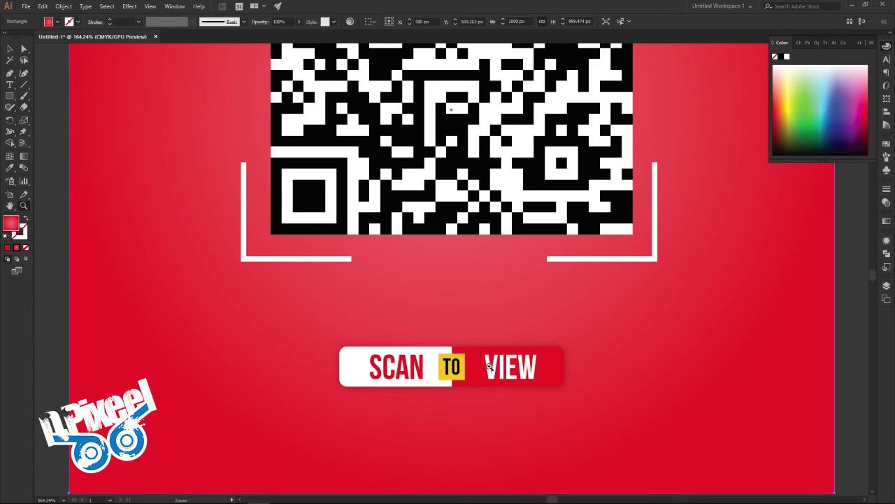
# Step: Group the red bar, yellow square and SCAN, TO, VIEW words into one object
pyautogui.press('v')
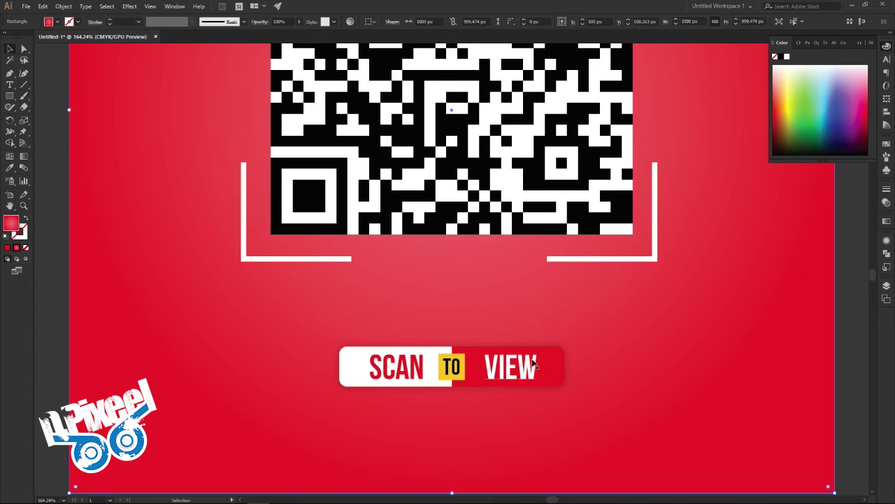
pyautogui.click(548, 359)
pyautogui.keyDown('shift'); pyautogui.click(468, 380); pyautogui.keyUp('shift')
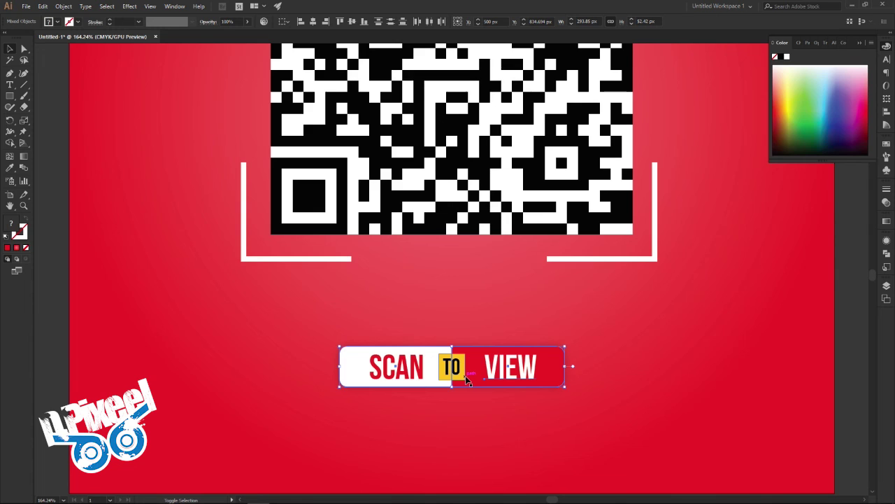
pyautogui.click(434, 361)
pyautogui.keyDown('shift'); pyautogui.click(363, 365); pyautogui.keyUp('shift')
pyautogui.rightClick(363, 365)
pyautogui.click(399, 420)
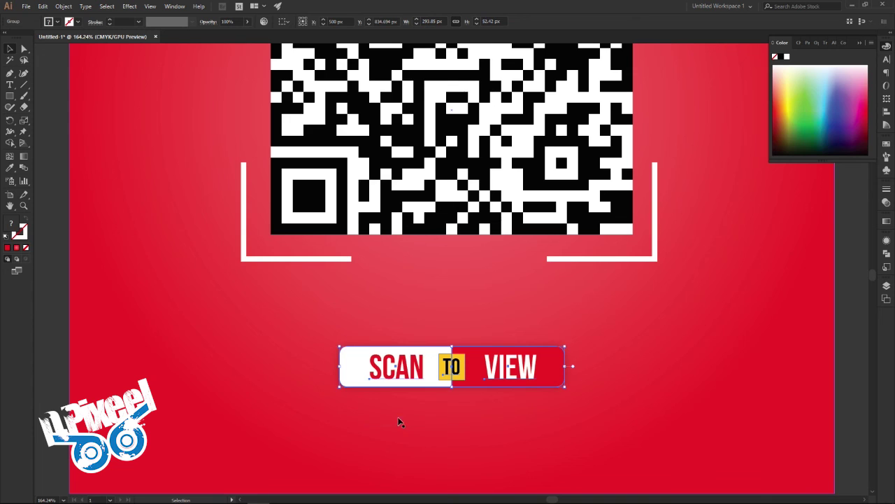
pyautogui.click(58, 314)
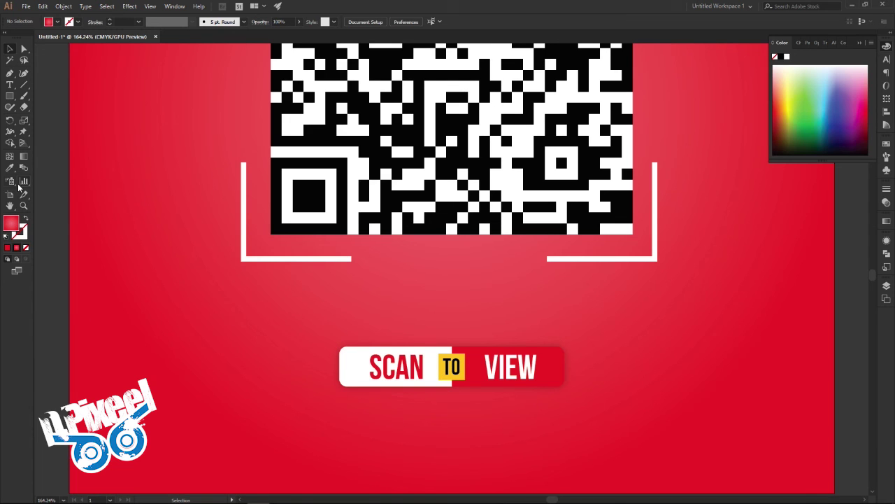
pyautogui.scroll(-4, 395, 280)
pyautogui.scroll(-1, 314, 277)
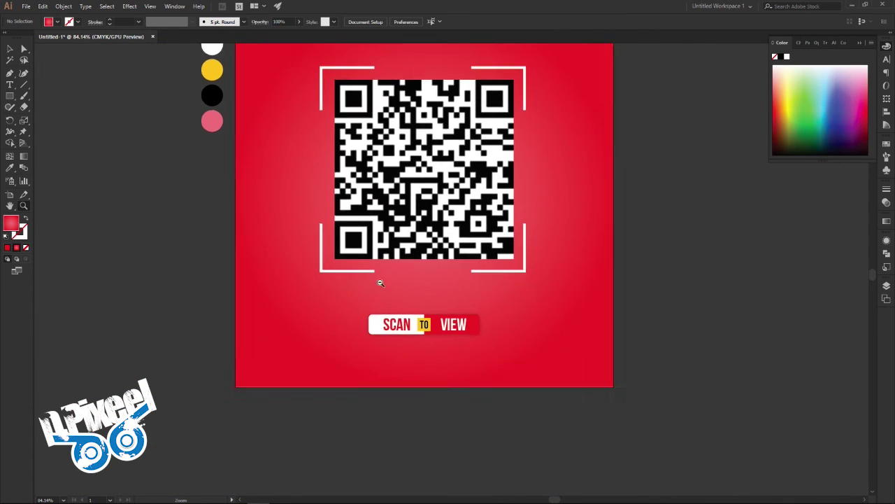
pyautogui.scroll(-2, 380, 280)
pyautogui.scroll(1, 340, 274)
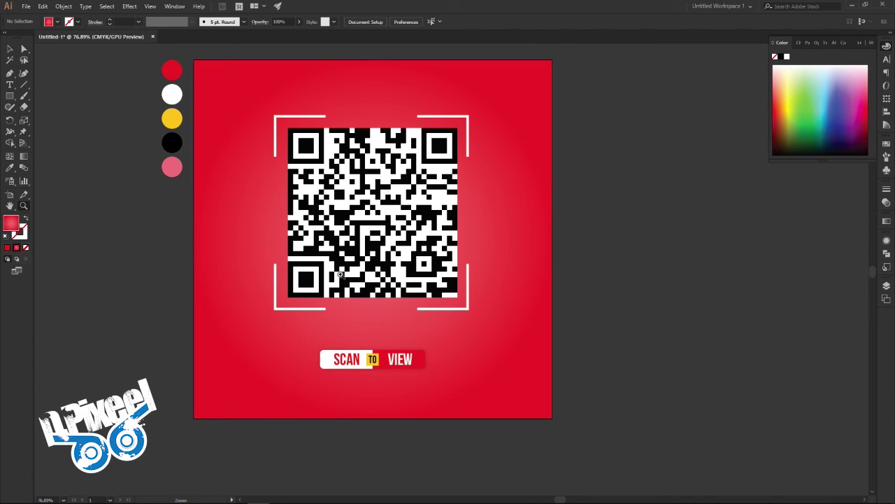
pyautogui.click(11, 49)
pyautogui.scroll(1, 553, 456)
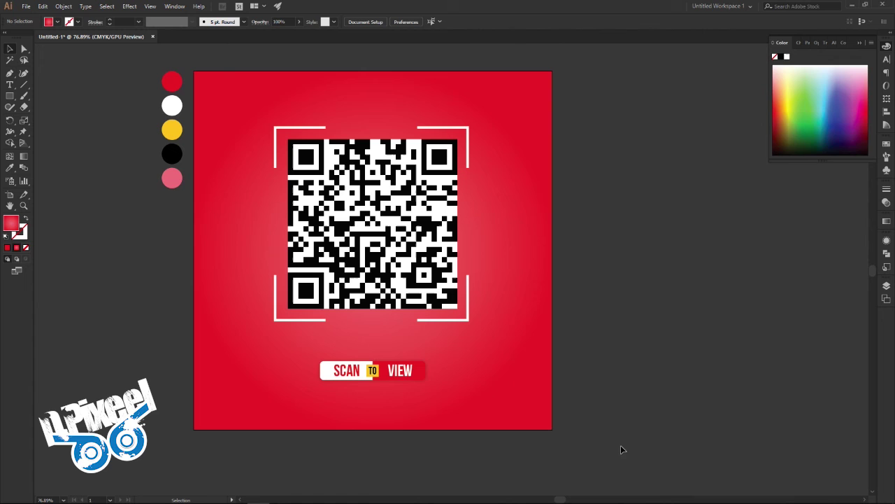
pyautogui.scroll(1, 614, 429)
pyautogui.hscroll(-1, 460, 356)
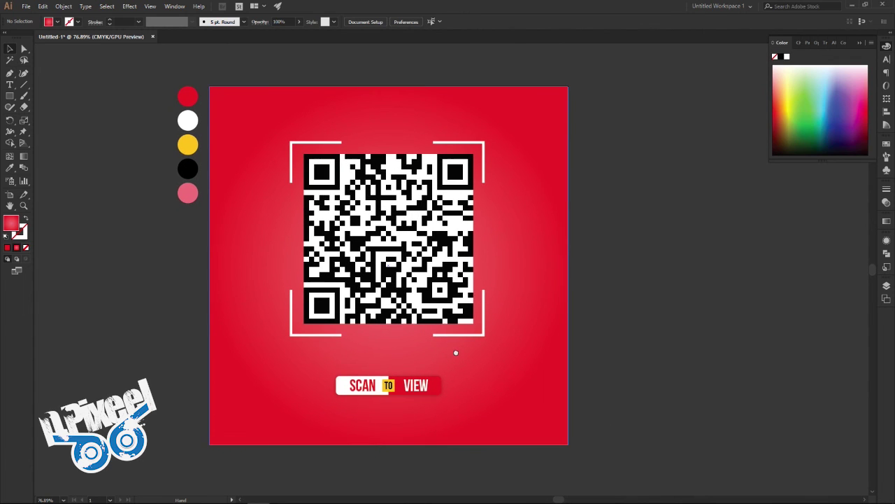